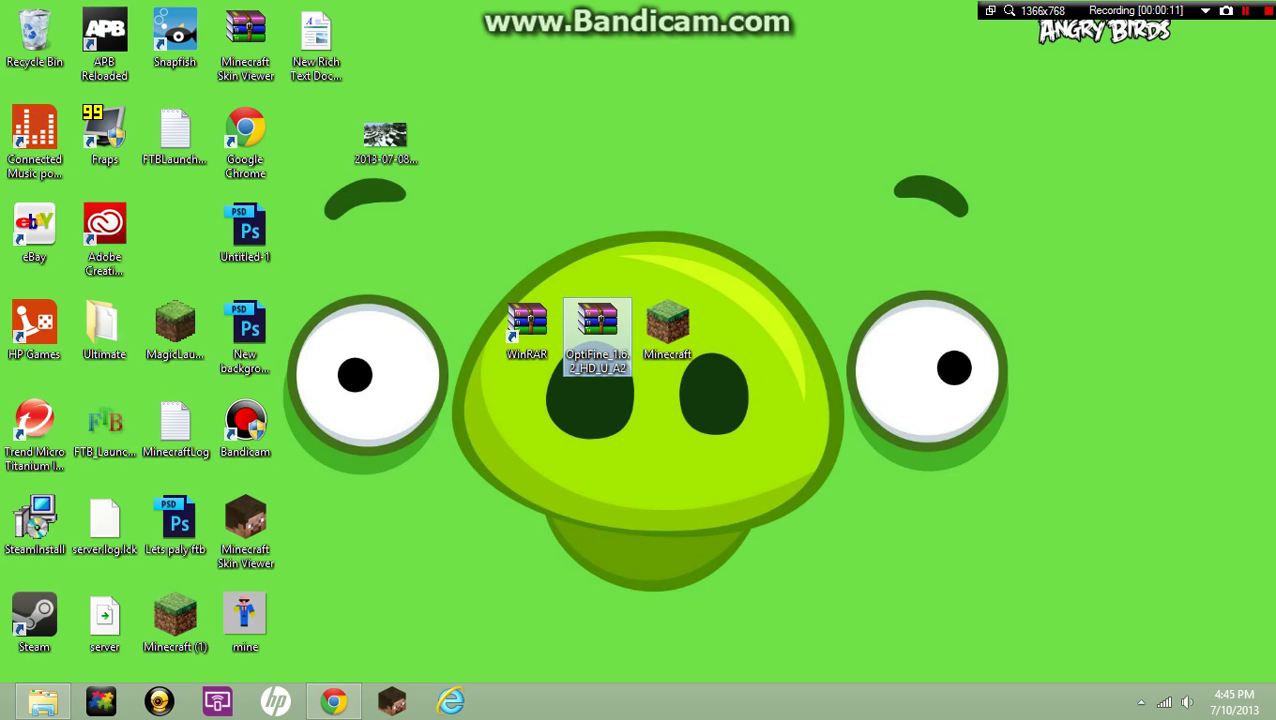
left_click(668, 330)
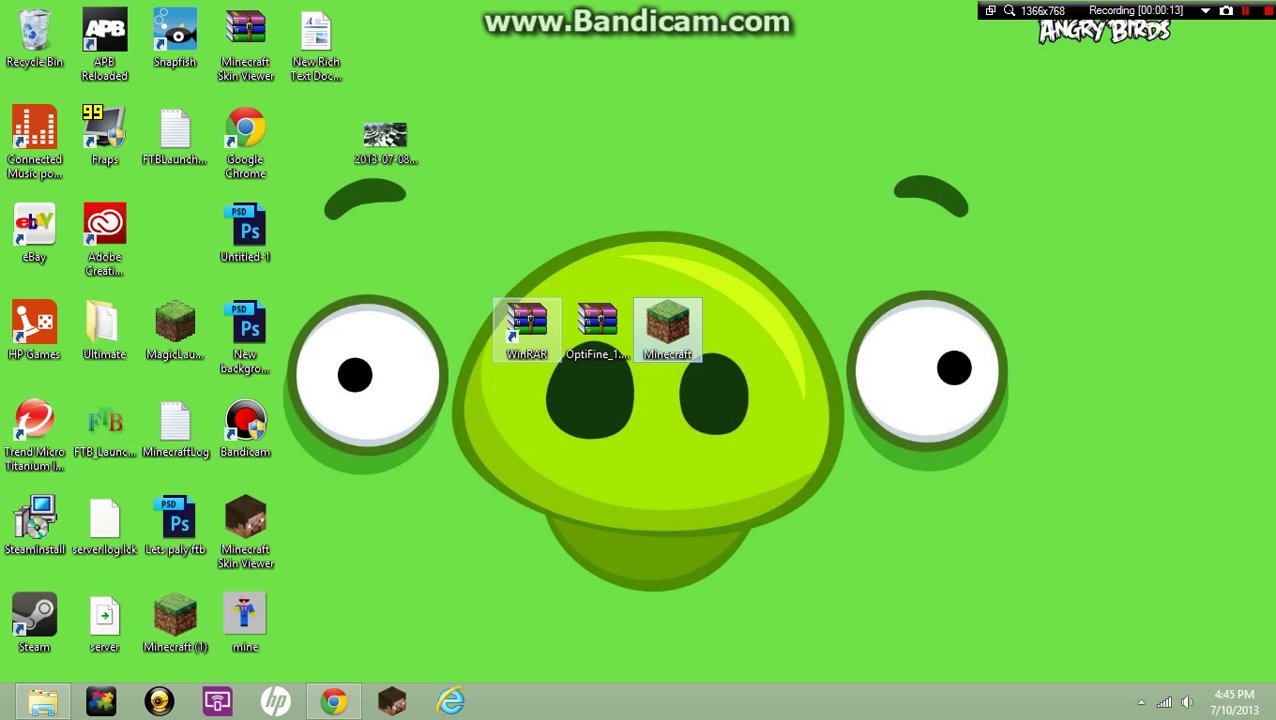
left_click(527, 325)
left_click(334, 700)
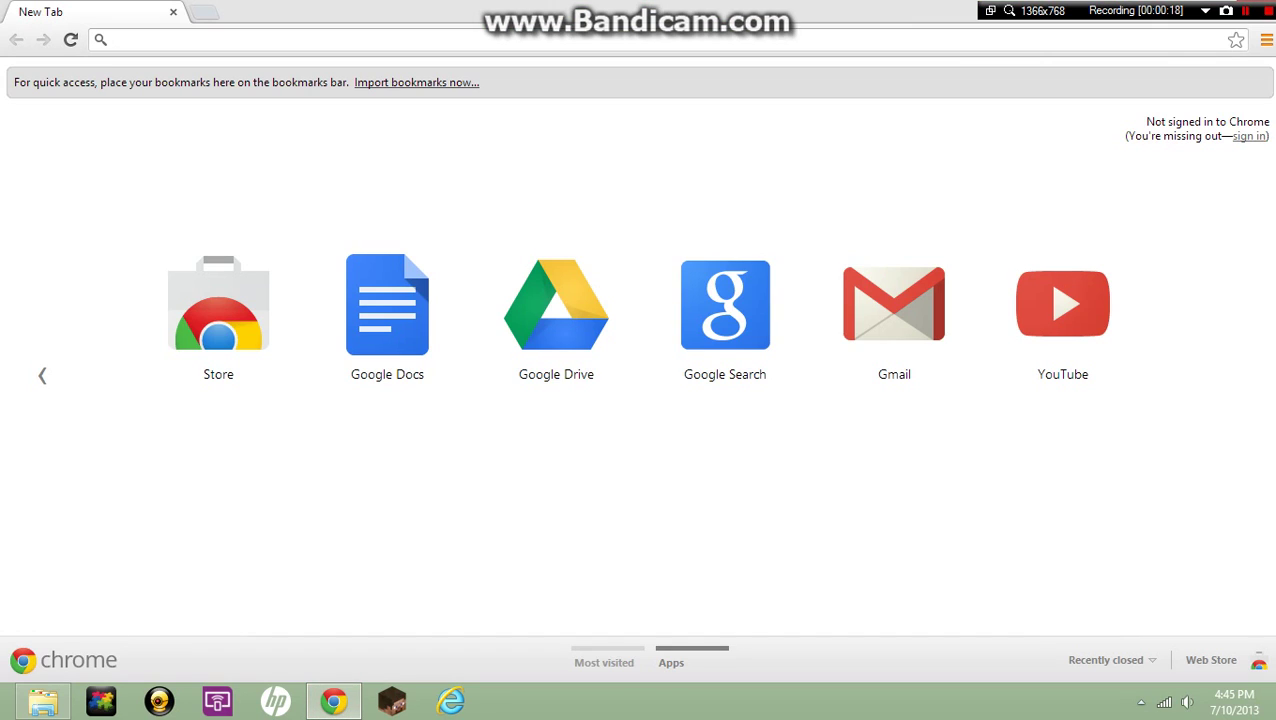
left_click(334, 700)
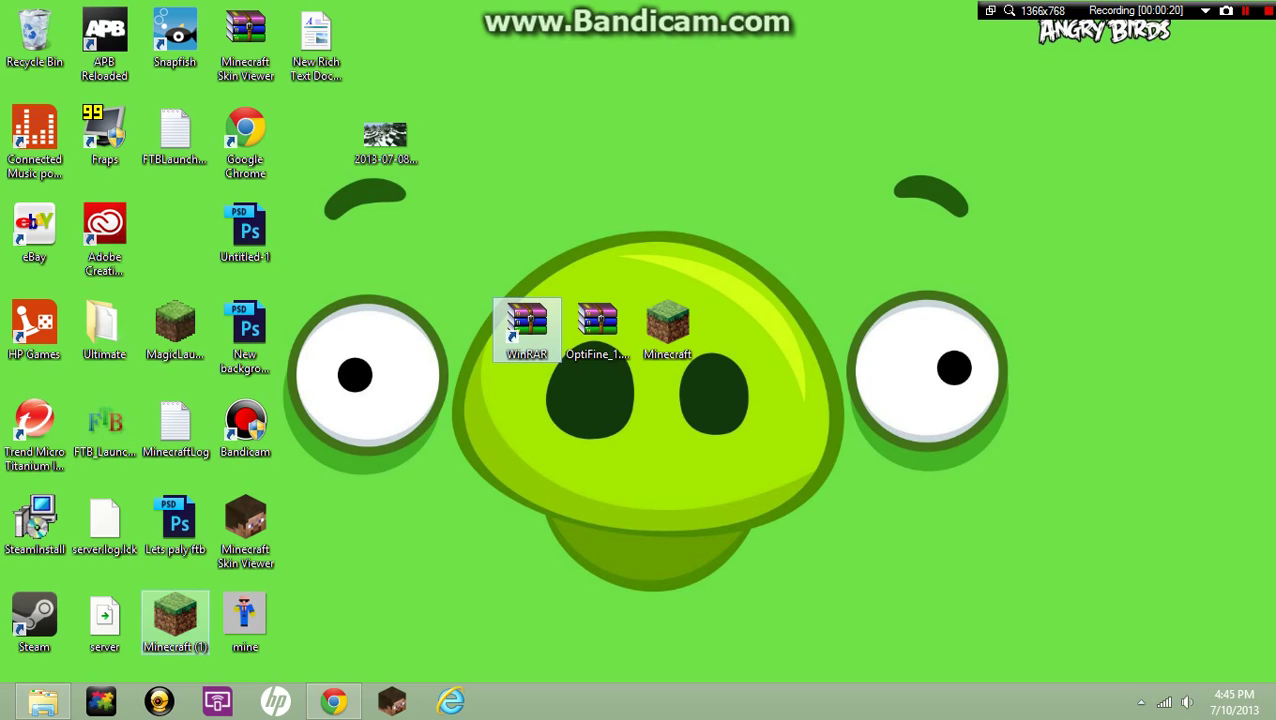
Open the versions folder inside .minecraft in the Roaming directory
left_click(42, 700)
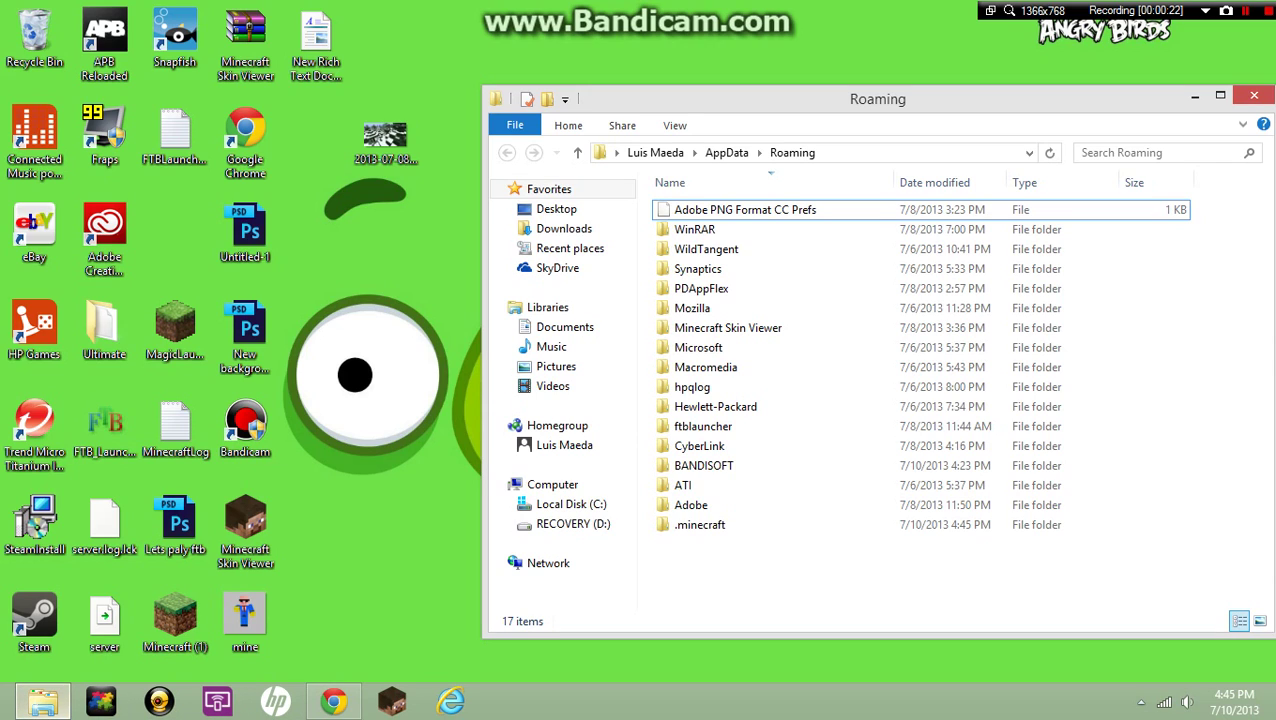
double_click(700, 524)
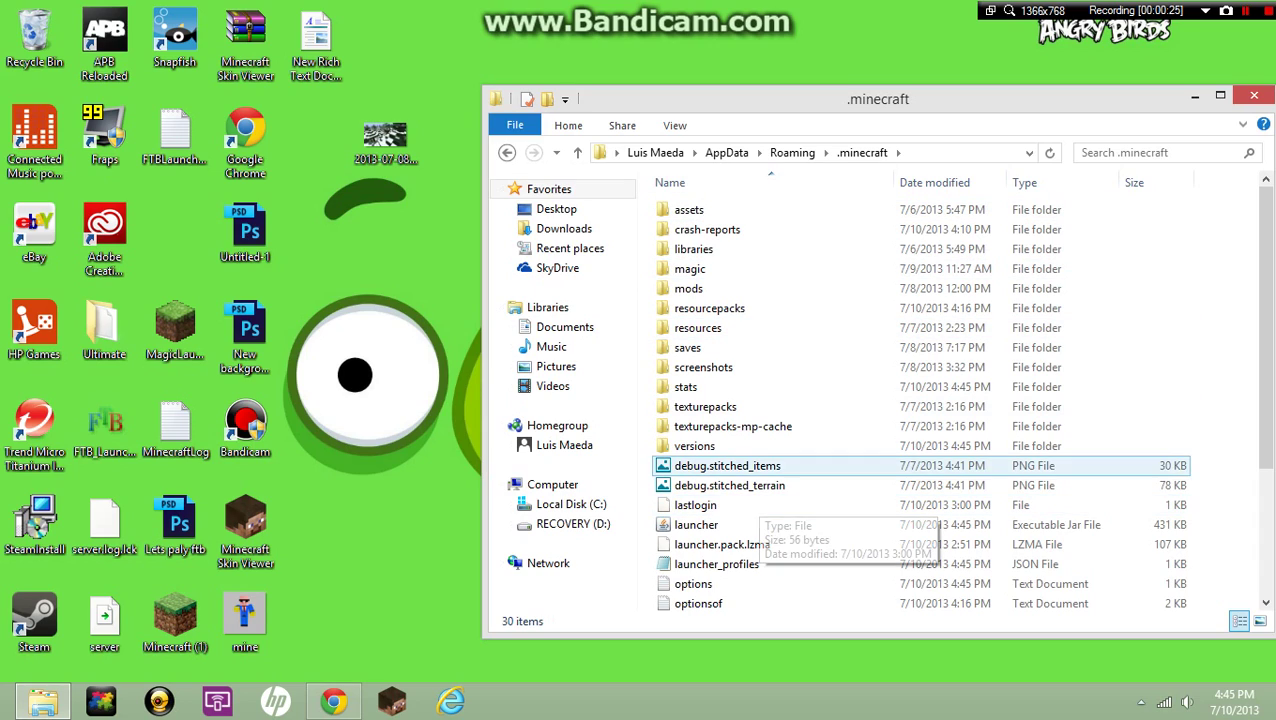
left_click(694, 446)
double_click(694, 446)
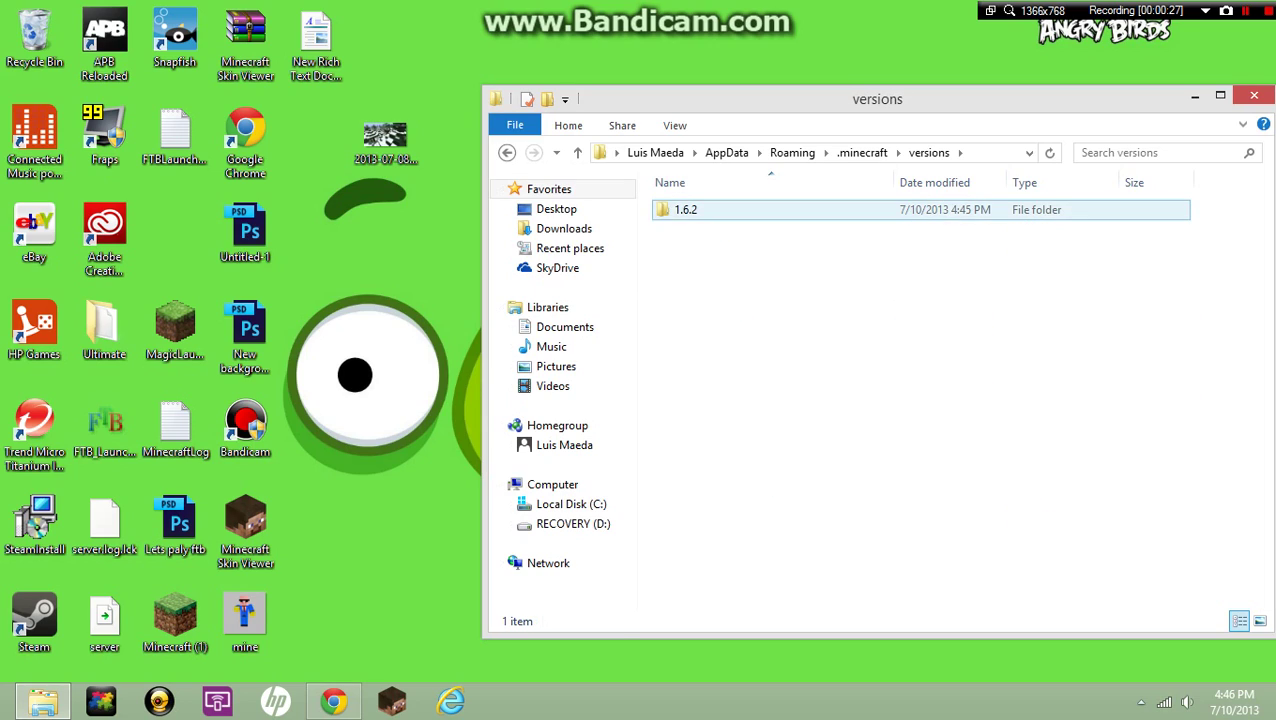
Duplicate the 1.6.2 folder within the versions folder
left_click(719, 210)
right_click(719, 210)
left_click(690, 488)
right_click(705, 210)
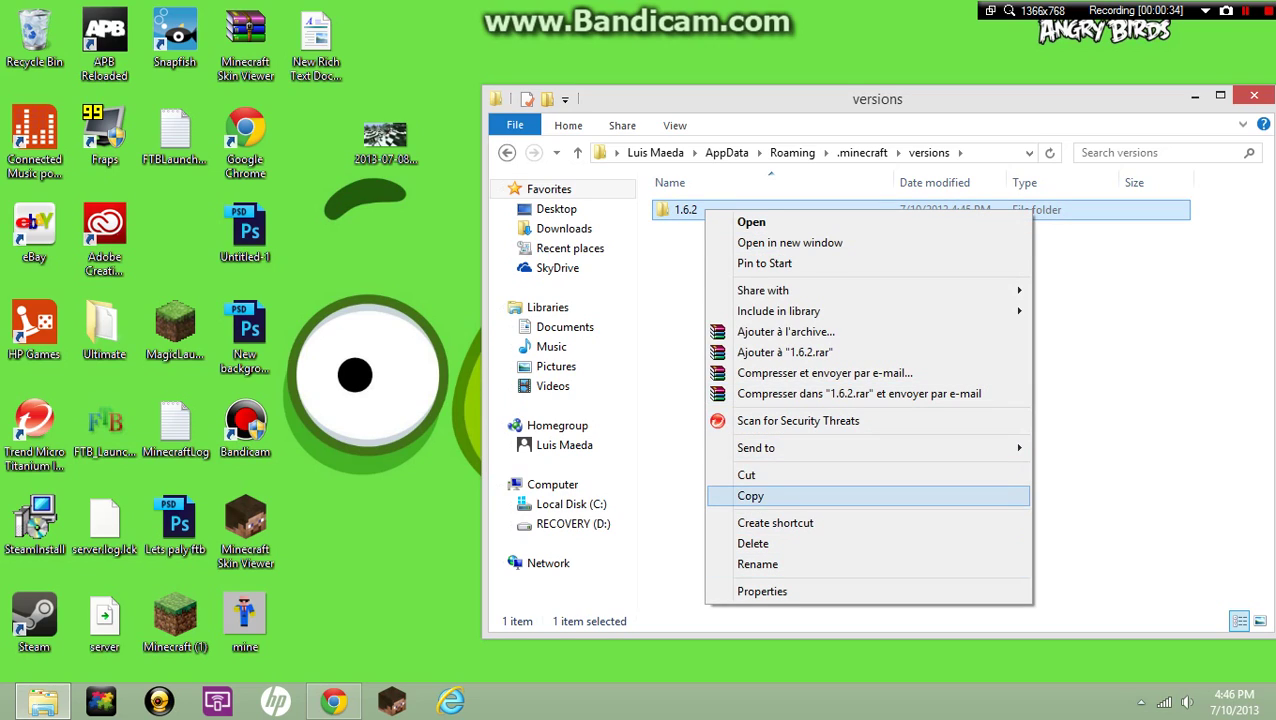
left_click(750, 496)
right_click(768, 298)
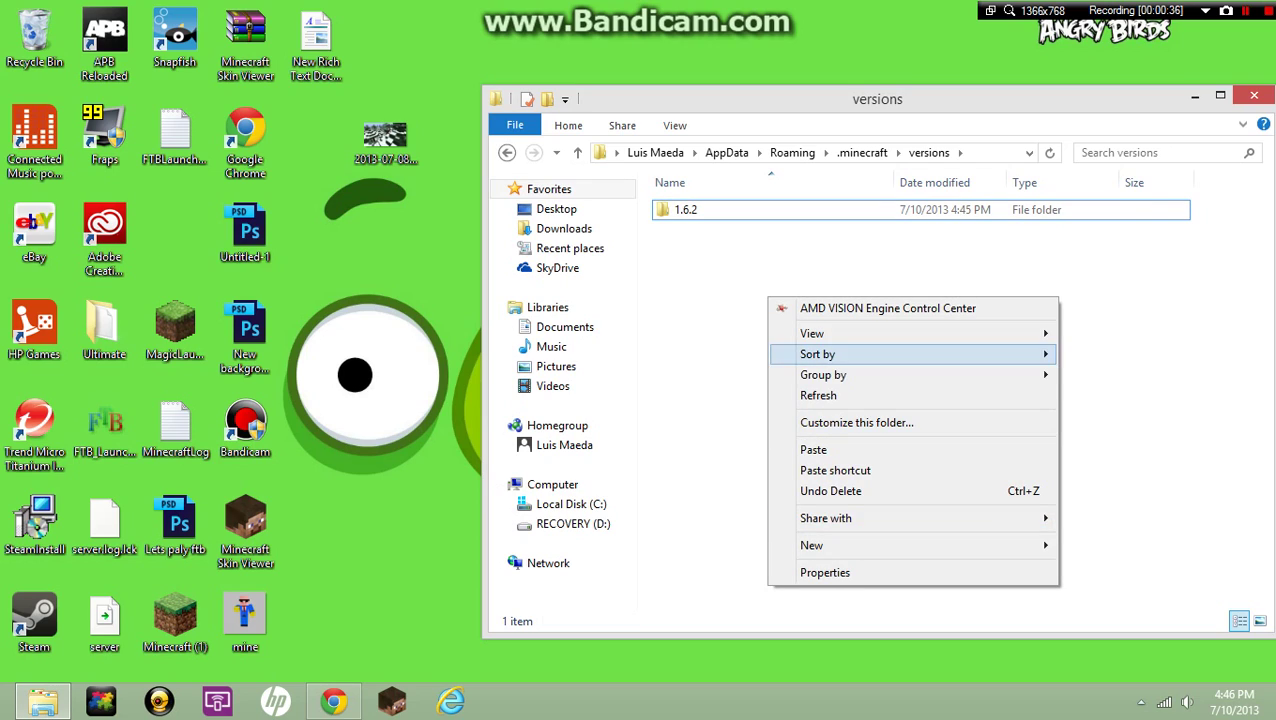
left_click(813, 449)
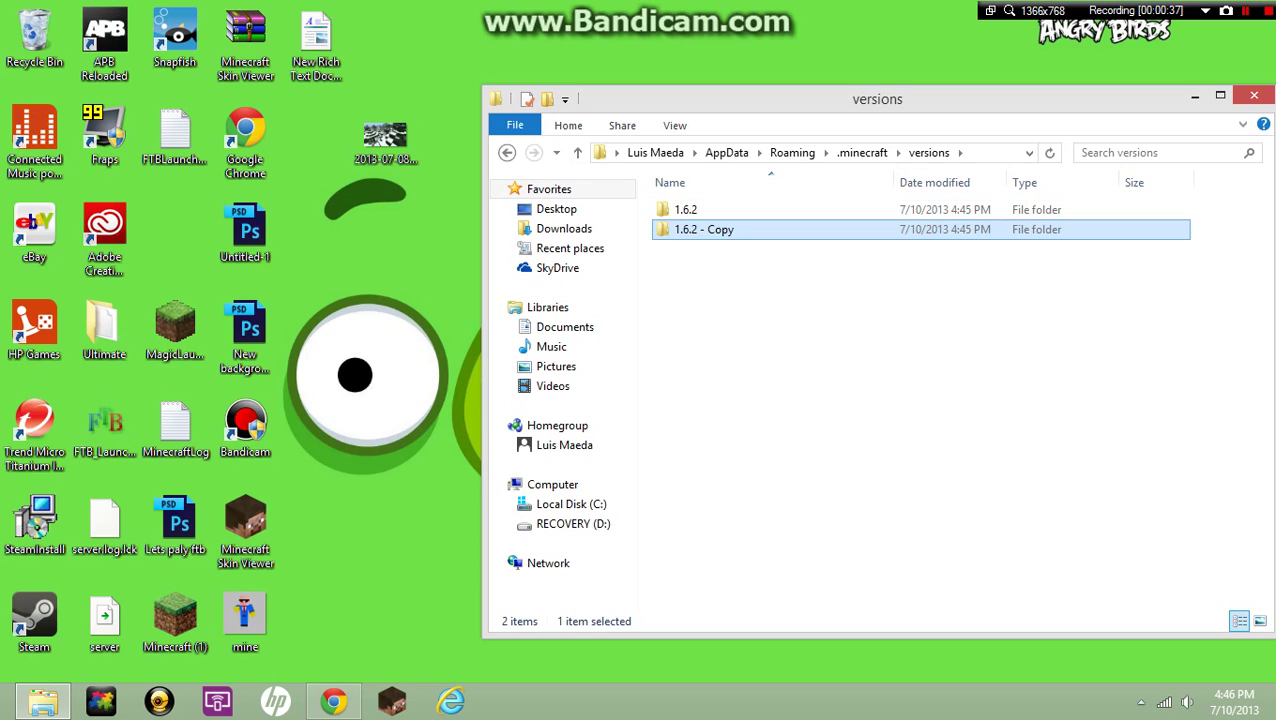
Rename the duplicated version folder as 1.6.2.Optifine and copy that name for reuse
right_click(718, 231)
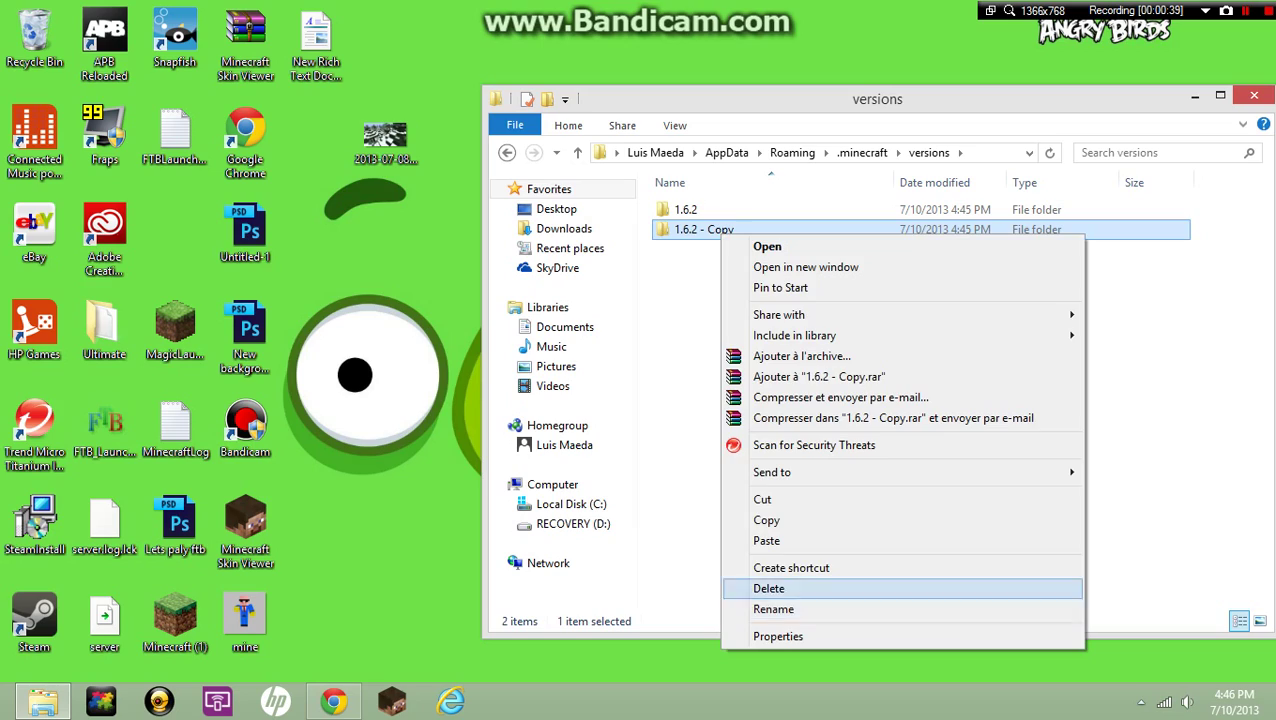
left_click(760, 607)
left_click(737, 230)
key("BackSpace")
key("BackSpace")
key("BackSpace")
key("BackSpace")
key("BackSpace")
key("BackSpace")
key("BackSpace")
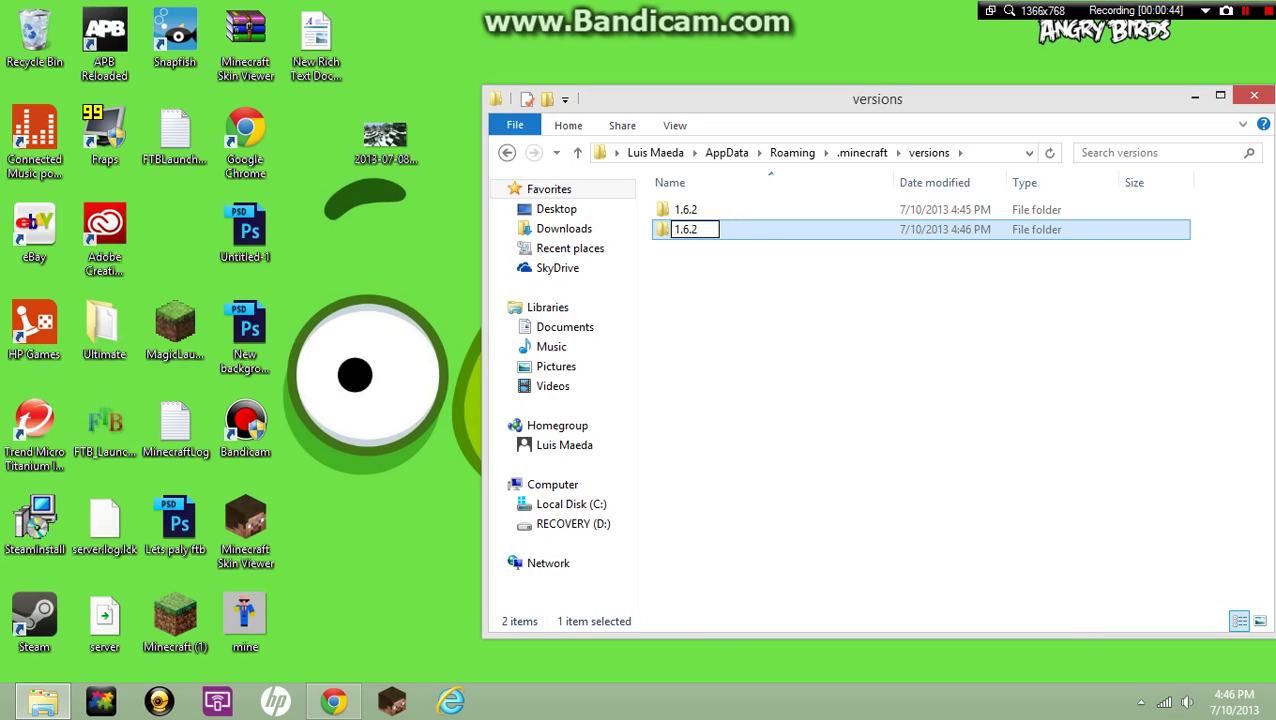
key("backslash")
type(".Optifine")
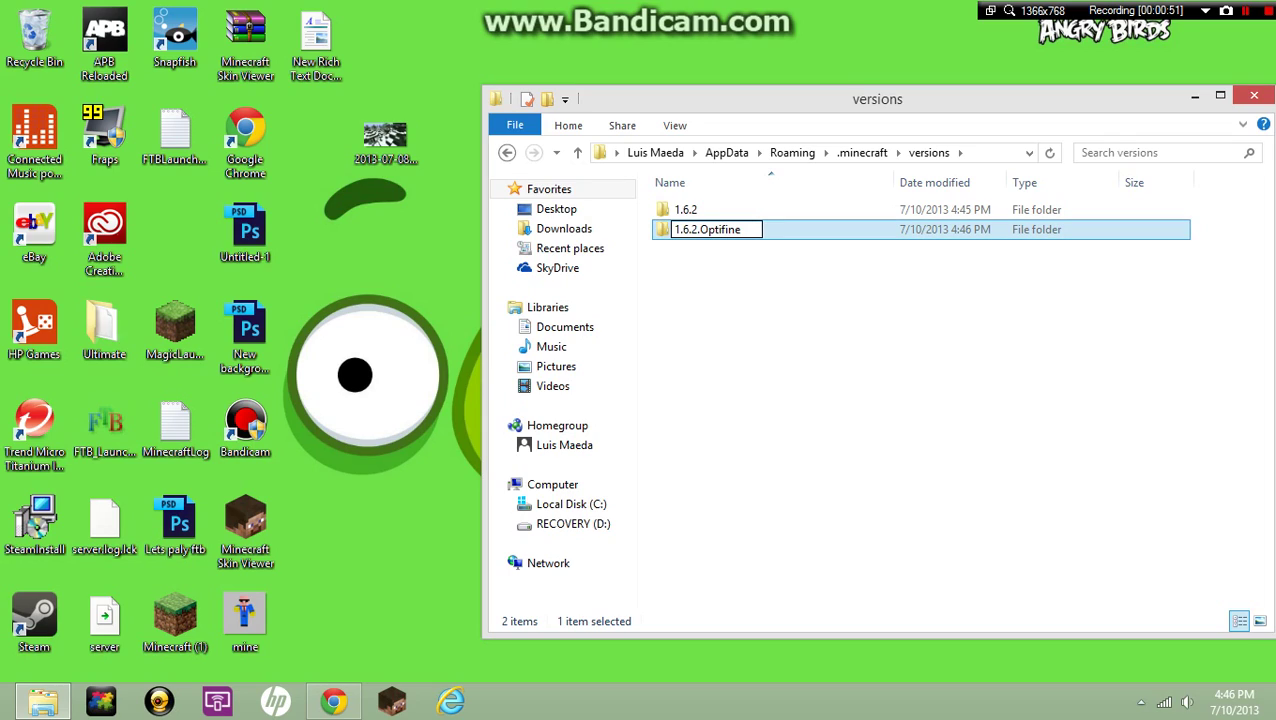
key("ctrl+a")
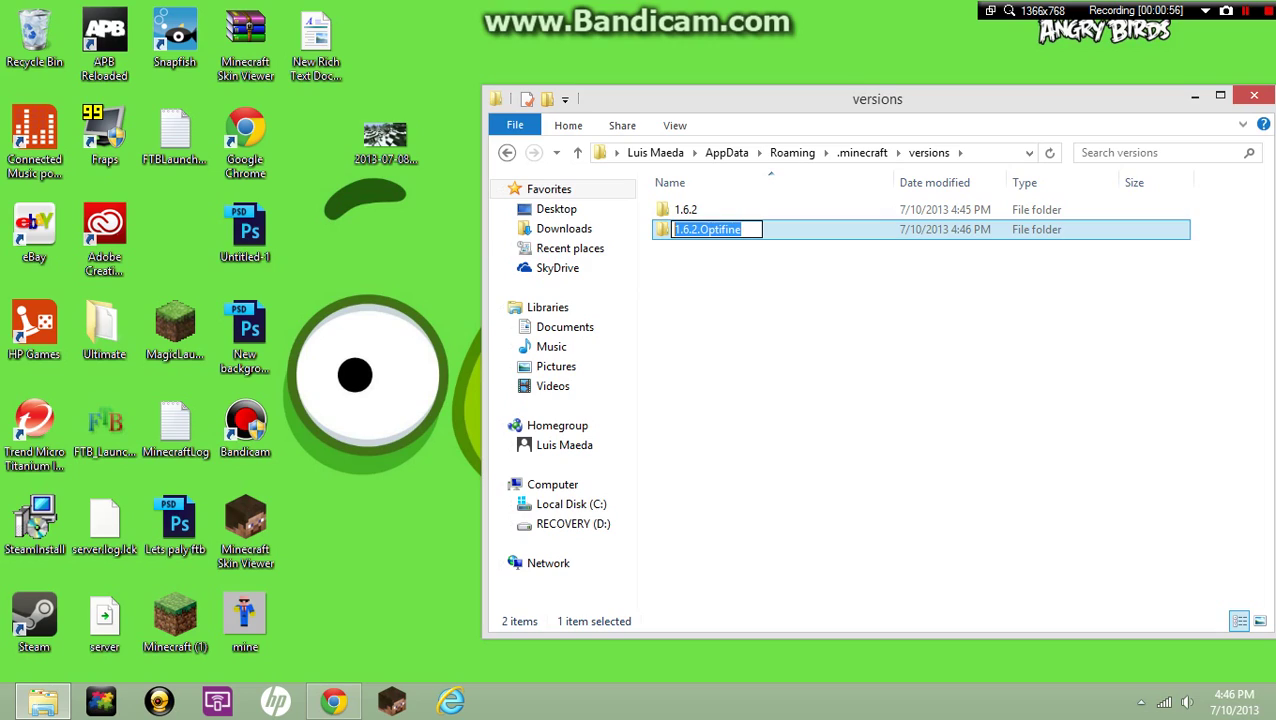
key("Return")
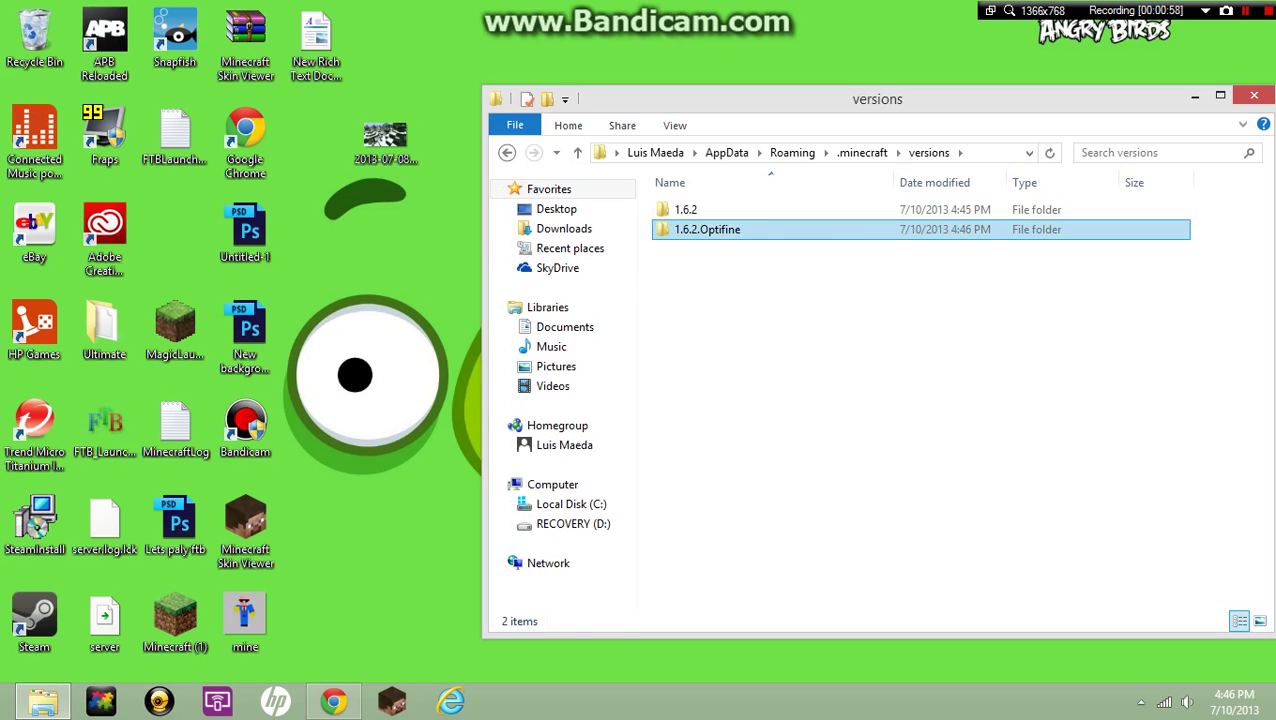
Open the 1.6.2.Optifine folder and rename its executable jar file as 1.6.2.Optifine
key("Return")
left_click(753, 211)
right_click(753, 212)
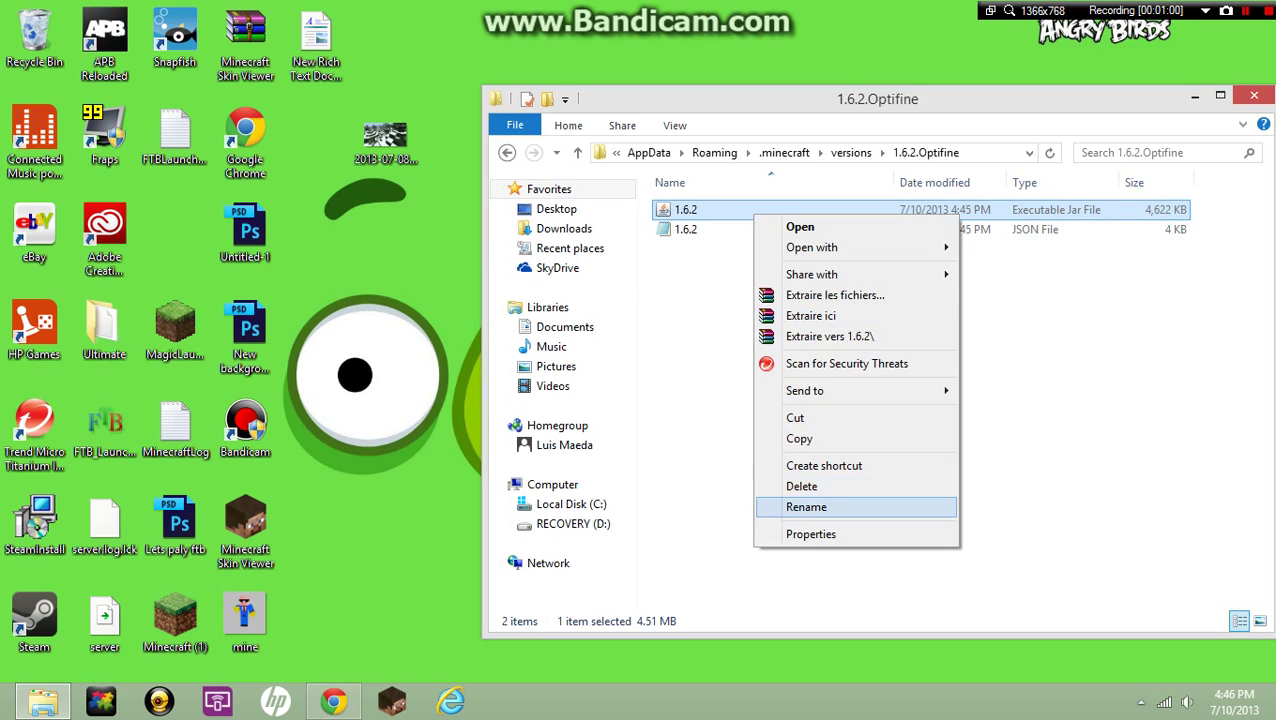
left_click(806, 507)
key("ctrl+v")
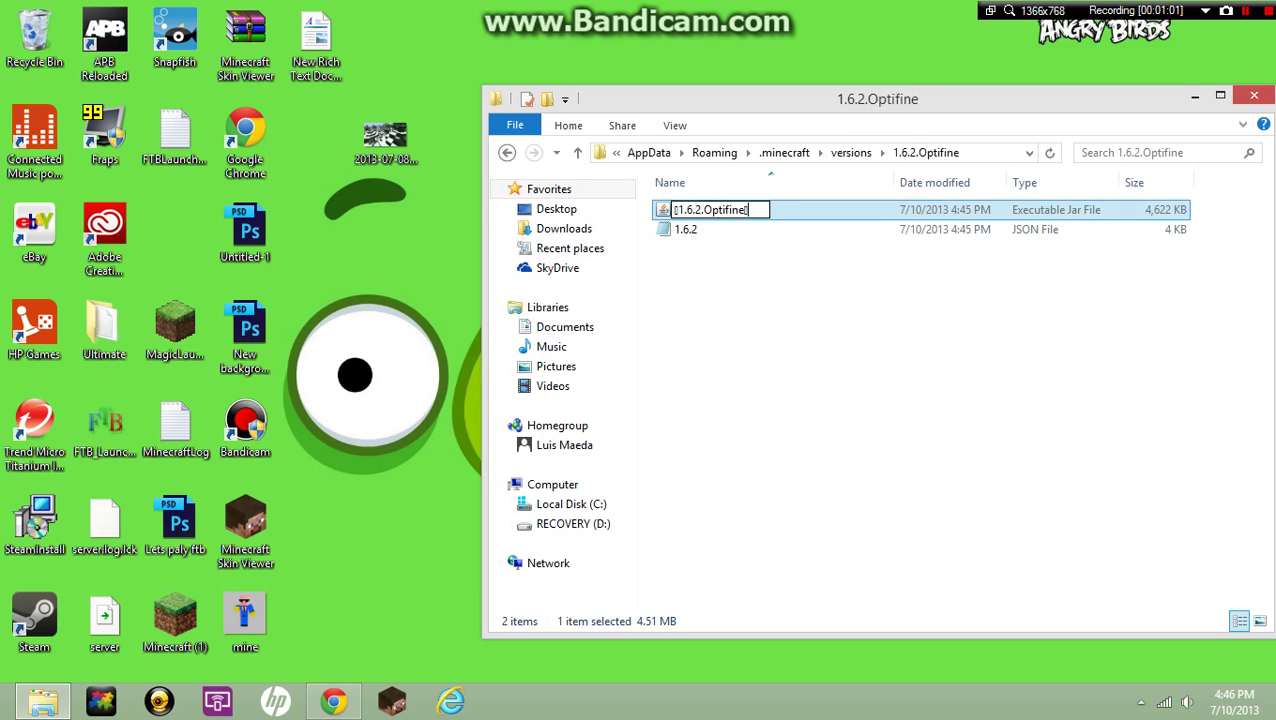
key("BackSpace")
key("BackSpace")
key("BackSpace")
key("BackSpace")
key("BackSpace")
key("BackSpace")
key("BackSpace")
key("BackSpace")
key("BackSpace")
key("BackSpace")
key("BackSpace")
key("BackSpace")
key("BackSpace")
key("BackSpace")
key("ctrl+v")
left_click(742, 230)
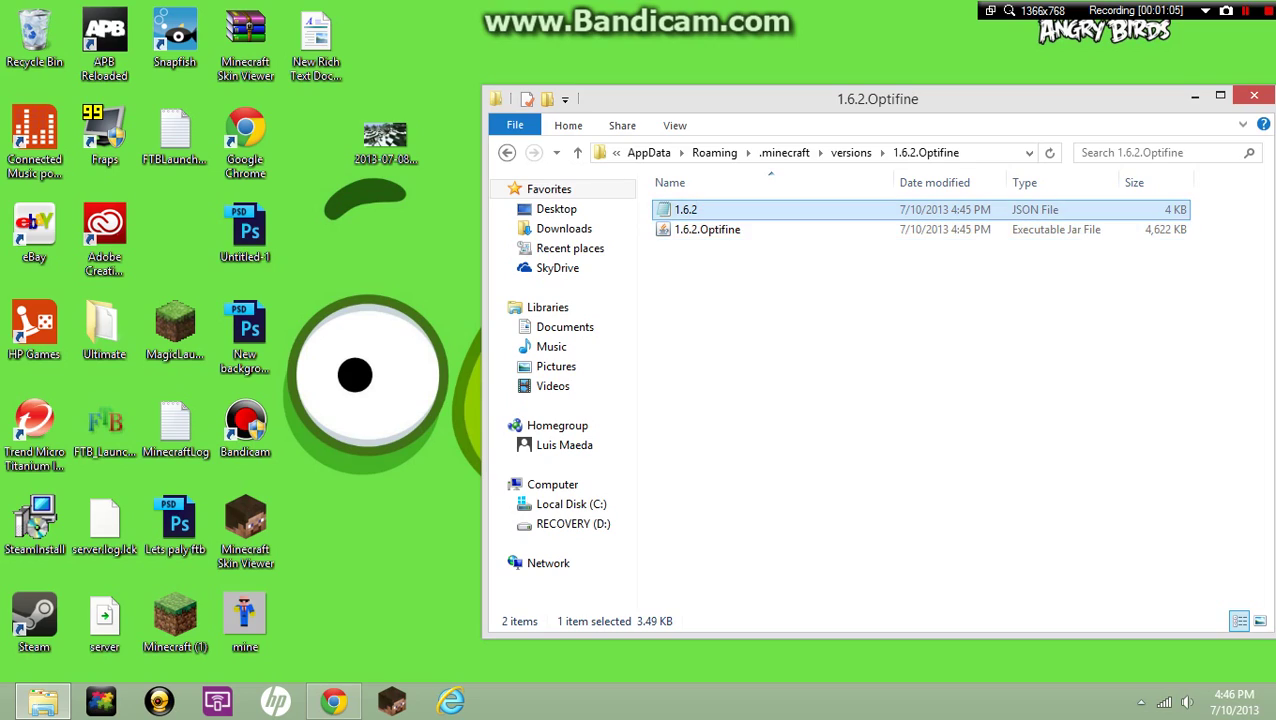
Rename the JSON file in the same folder as 1.6.2.Optifine
right_click(688, 213)
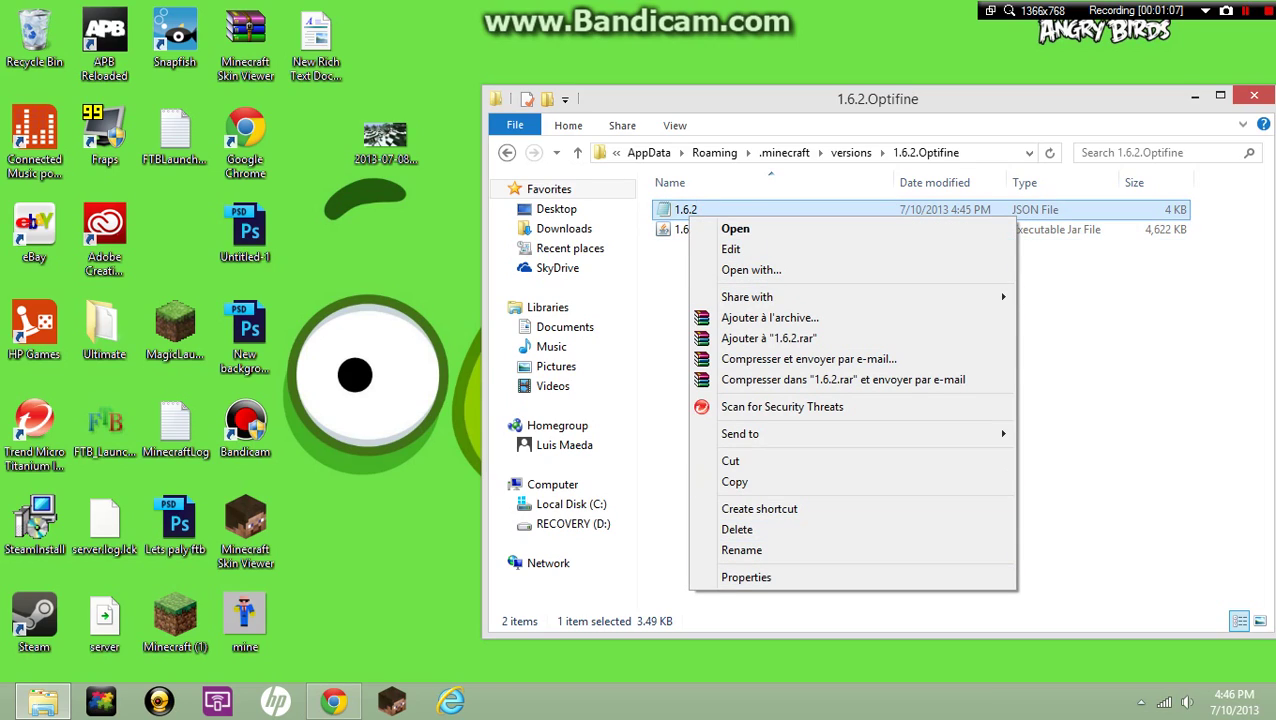
left_click(741, 550)
key("BackSpace")
key("ctrl+v")
key("BackSpace")
key("BackSpace")
key("BackSpace")
key("BackSpace")
key("BackSpace")
key("BackSpace")
key("BackSpace")
key("BackSpace")
key("BackSpace")
key("BackSpace")
key("BackSpace")
key("BackSpace")
key("BackSpace")
key("BackSpace")
key("ctrl+v")
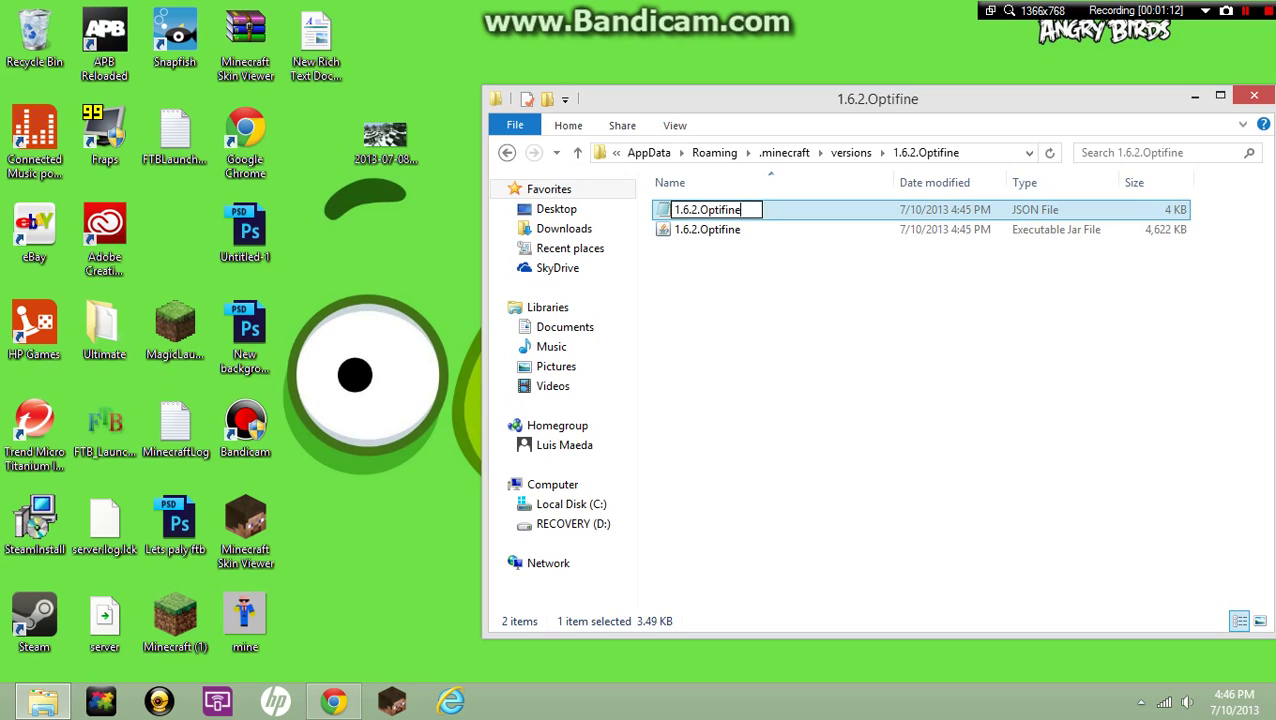
key("Return")
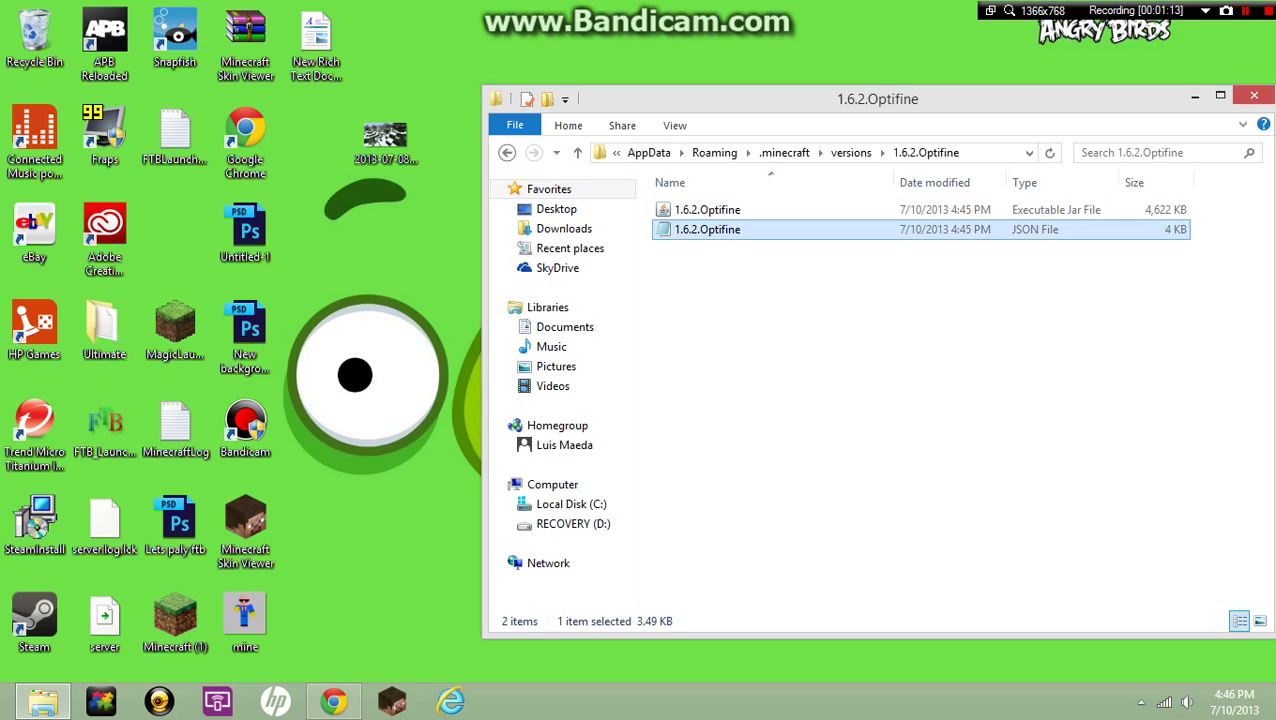
Open the 1.6.2.Optifine JSON file in Notepad and set its "id" value to 1.6.2.Optifine
right_click(727, 230)
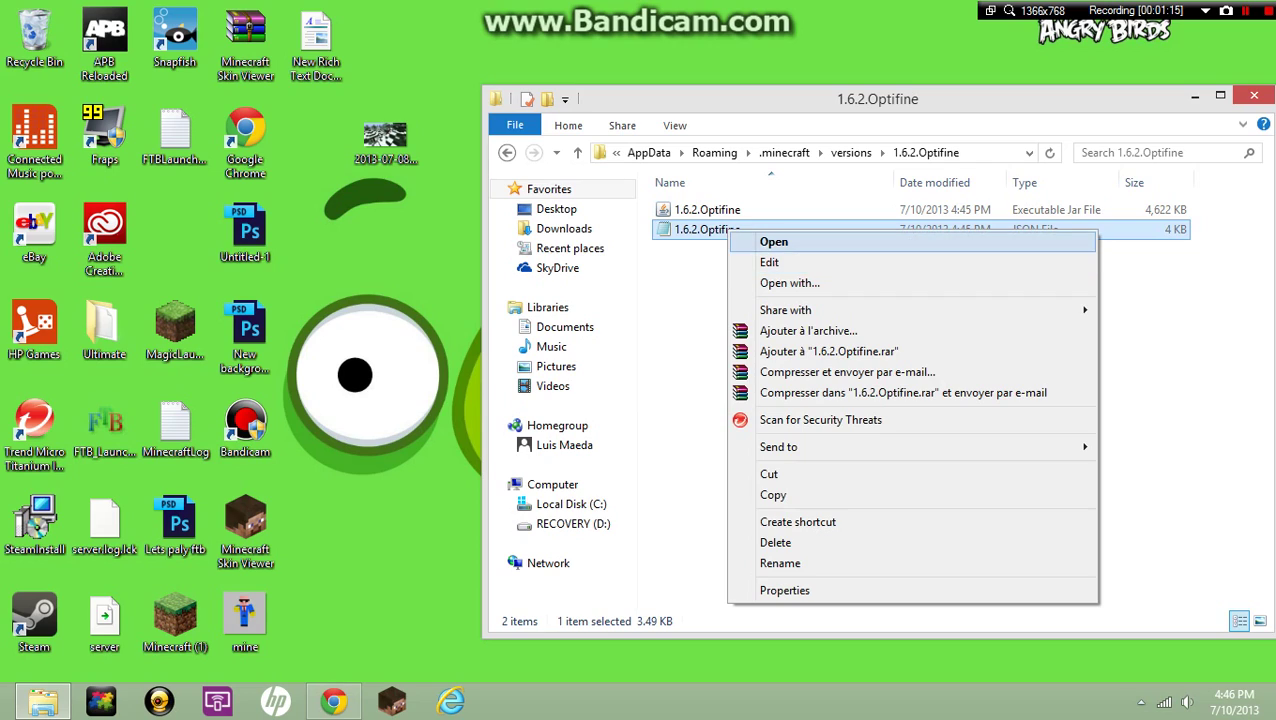
key("Return")
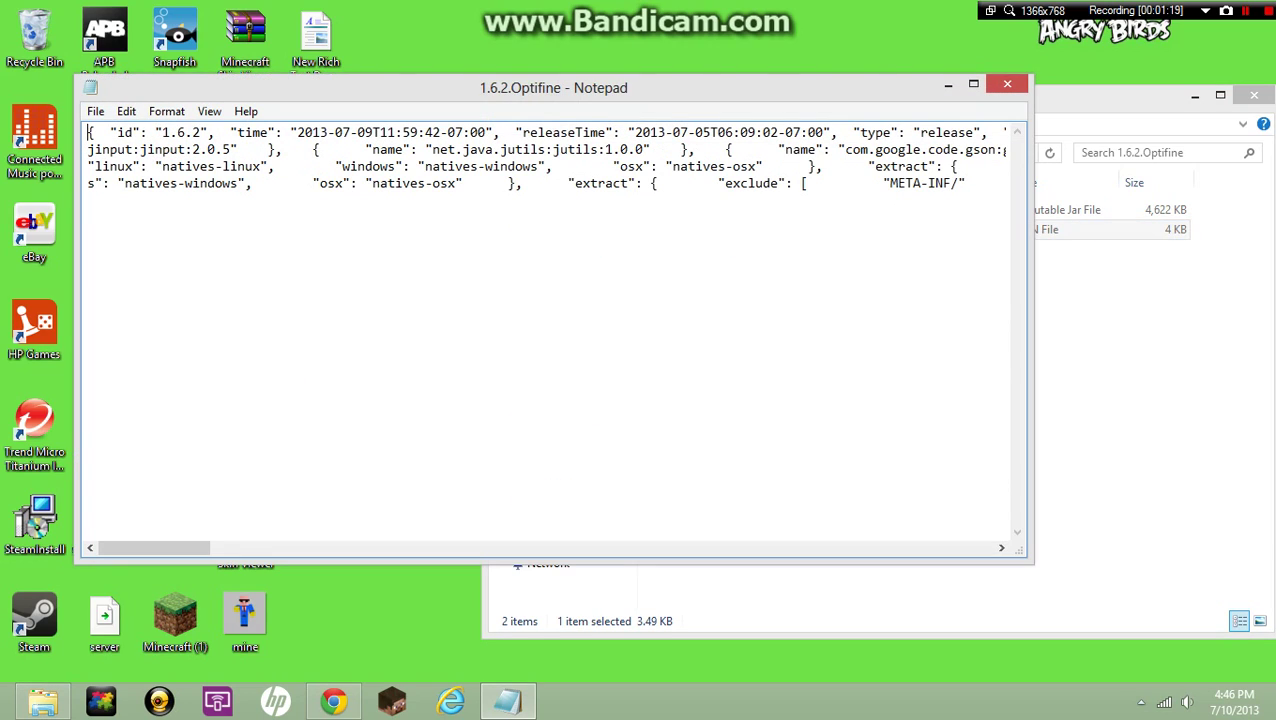
left_click(1115, 370)
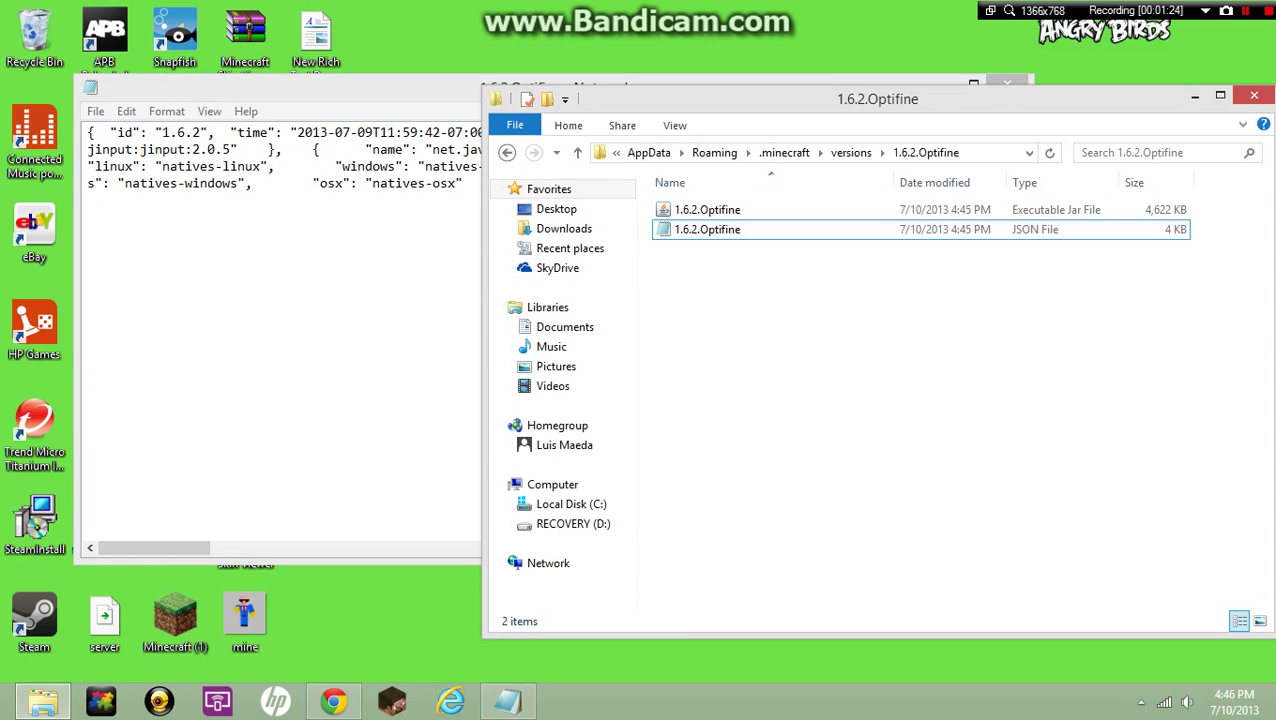
left_click(410, 183)
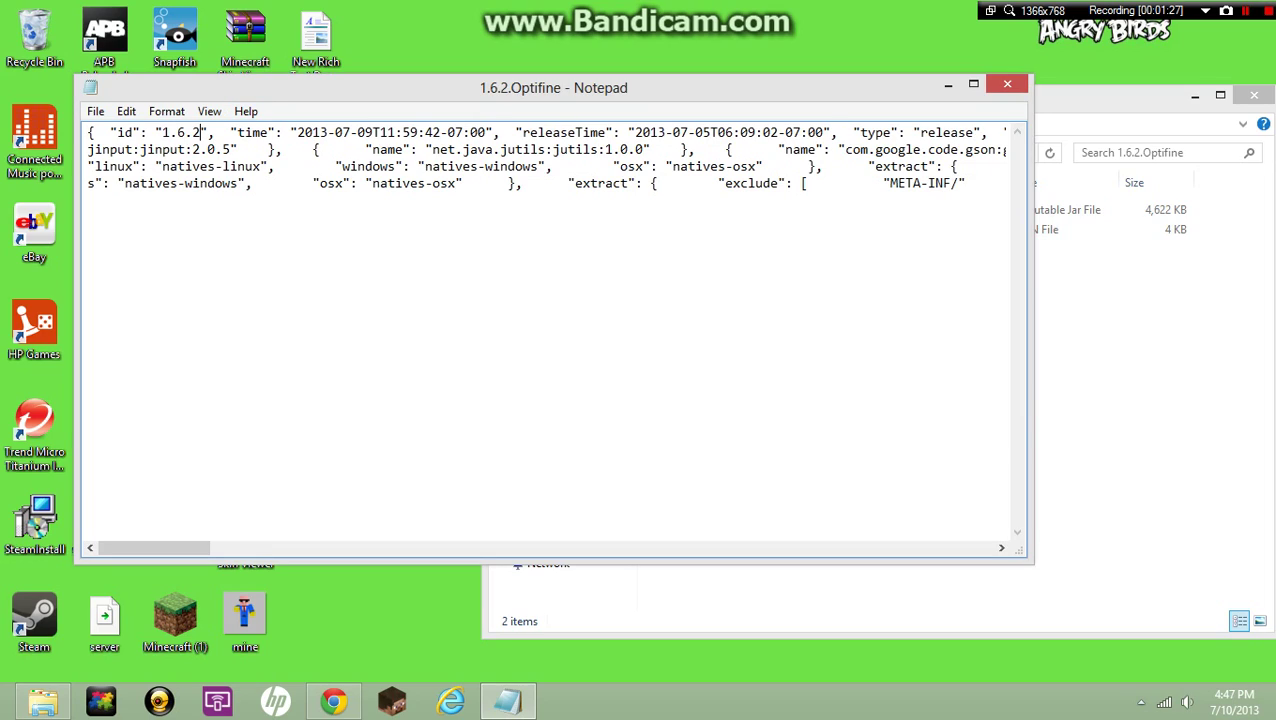
left_click_drag(201, 132, 161, 132)
key("BackSpace")
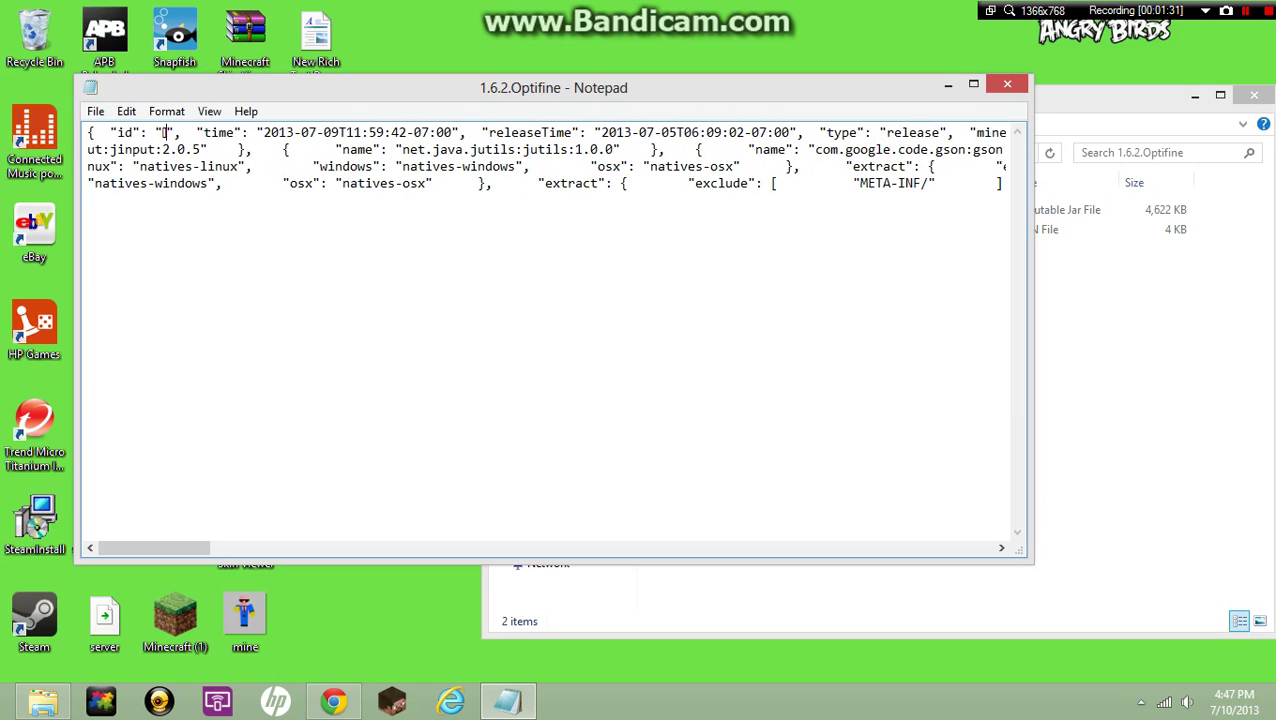
key("BackSpace")
key("ctrl+v")
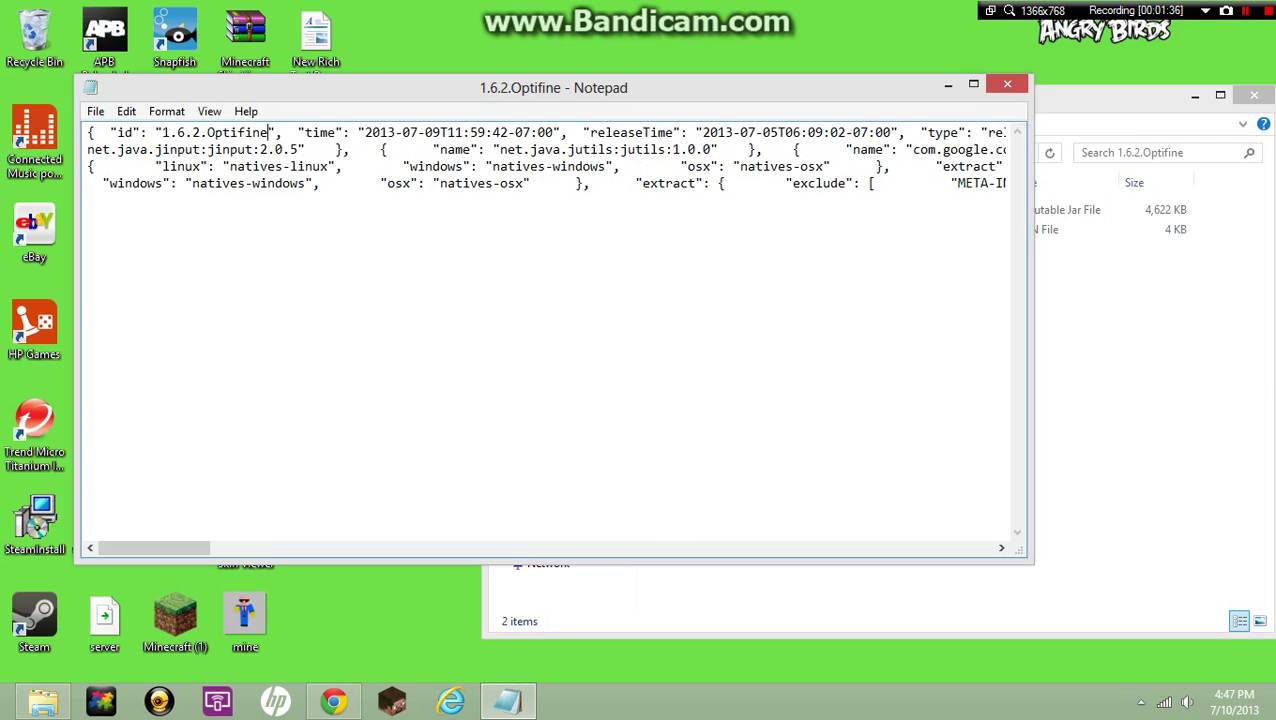
key("alt+Tab")
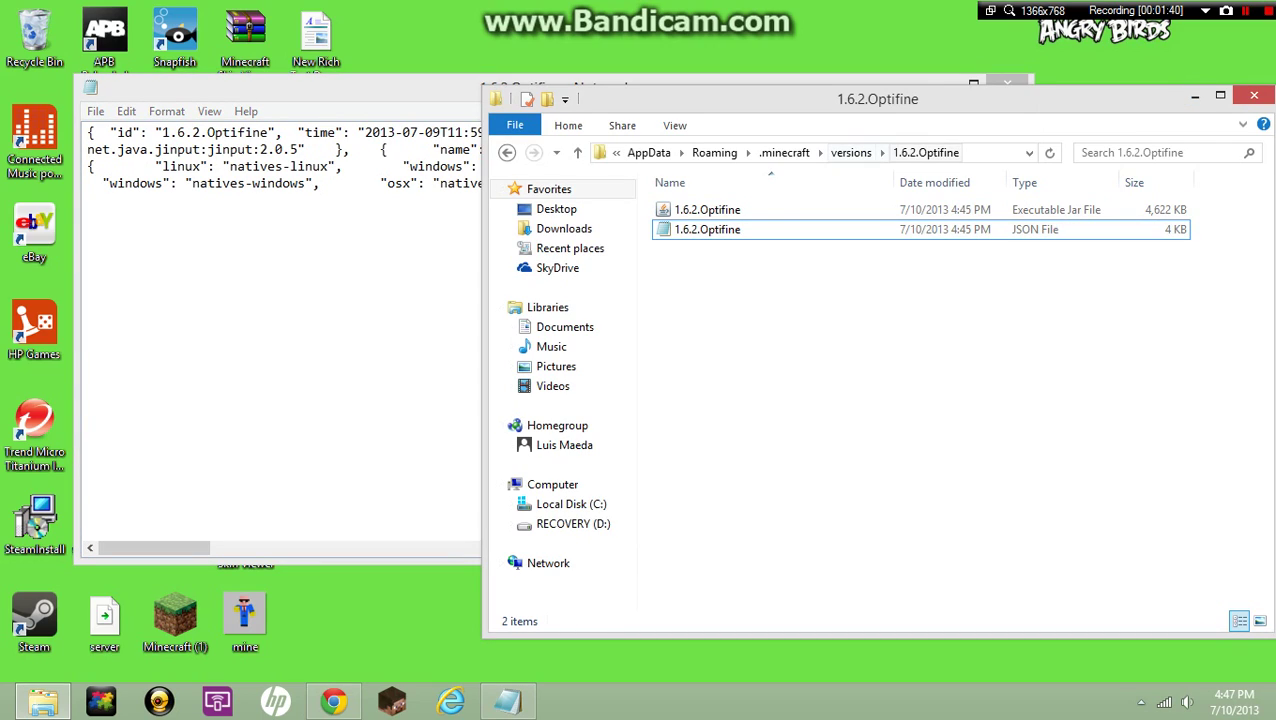
Save the edited JSON file and close Notepad
left_click(95, 111)
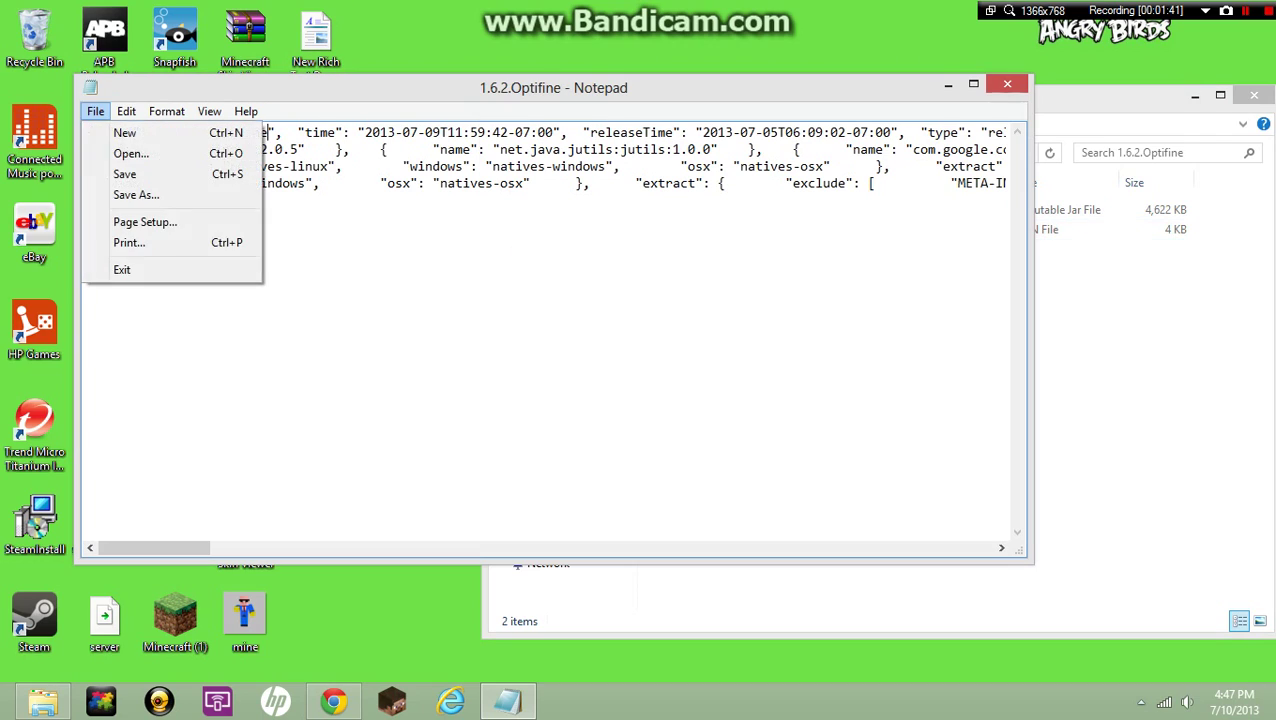
mouse_move(95, 111)
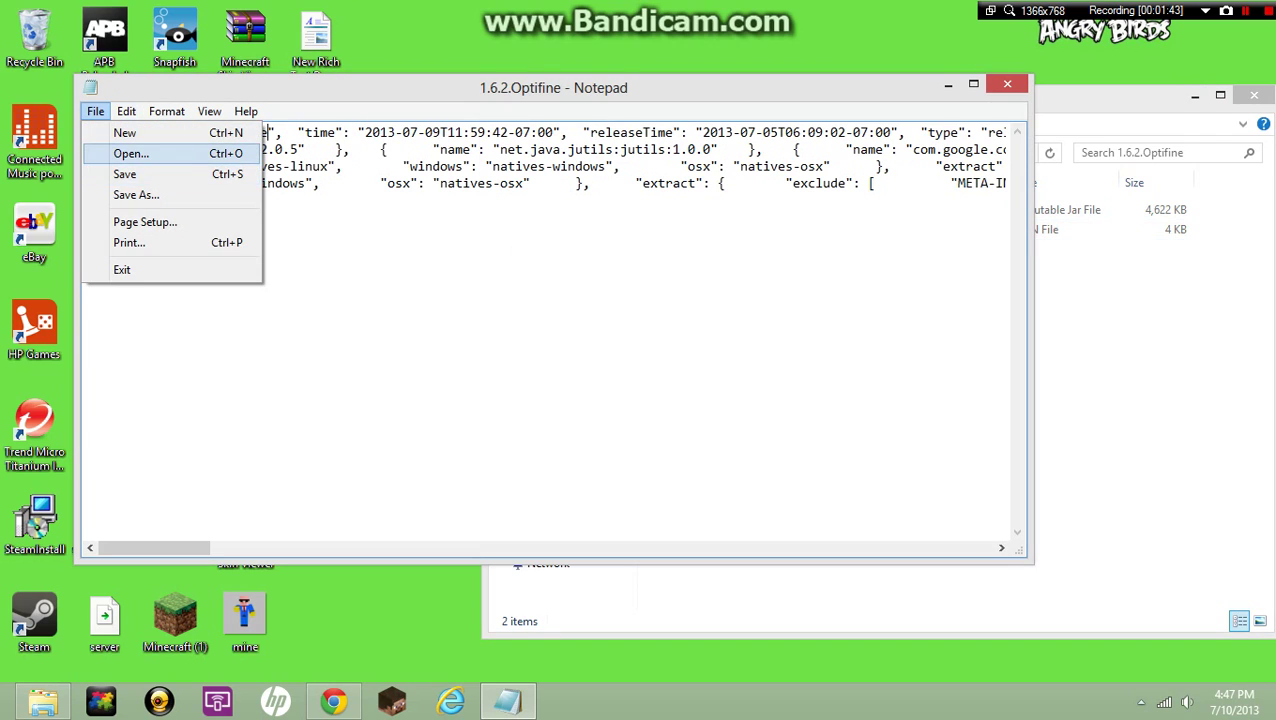
left_click(126, 174)
key("alt+F4")
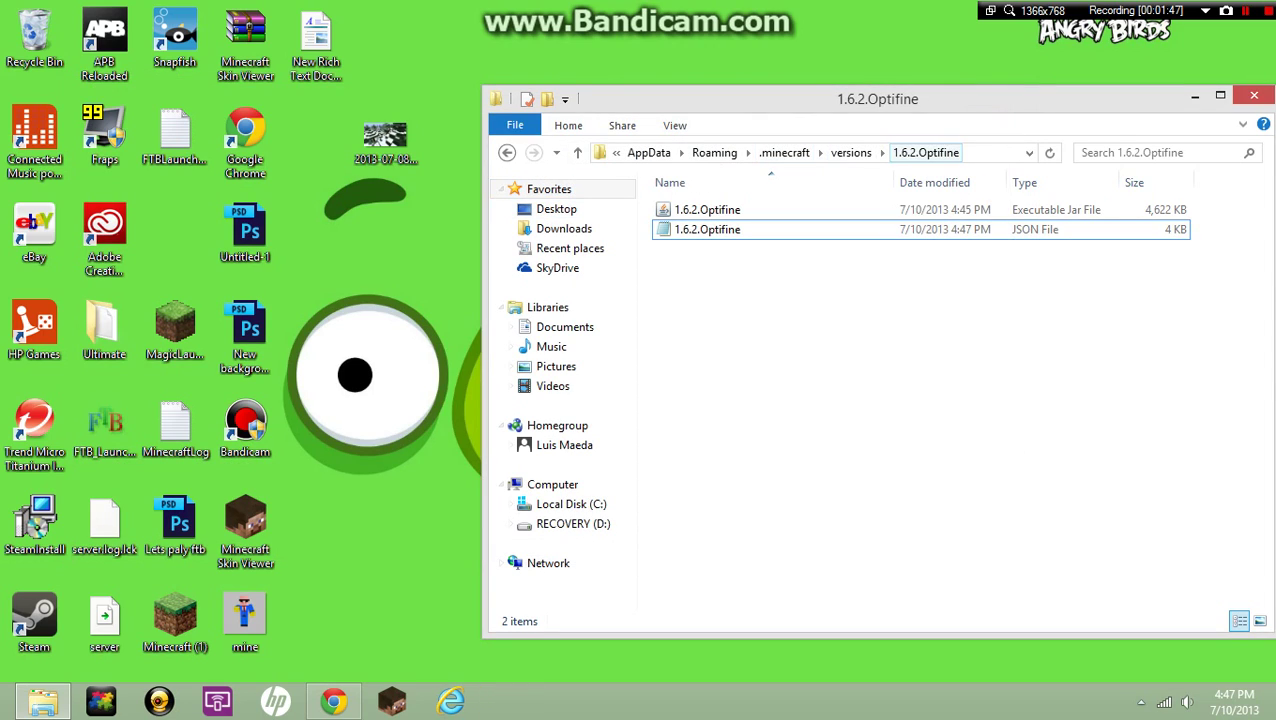
Open the 1.6.2.Optifine jar file with WinRAR archiver
left_click(826, 210)
right_click(826, 211)
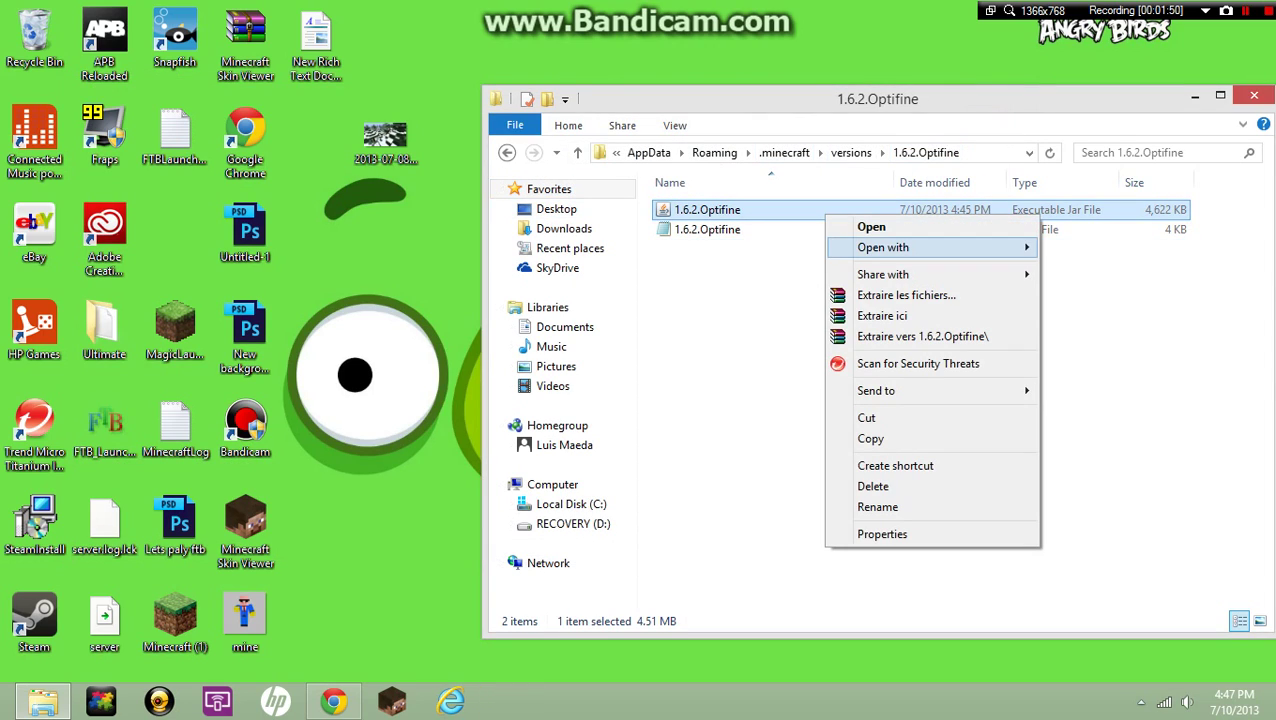
mouse_move(930, 248)
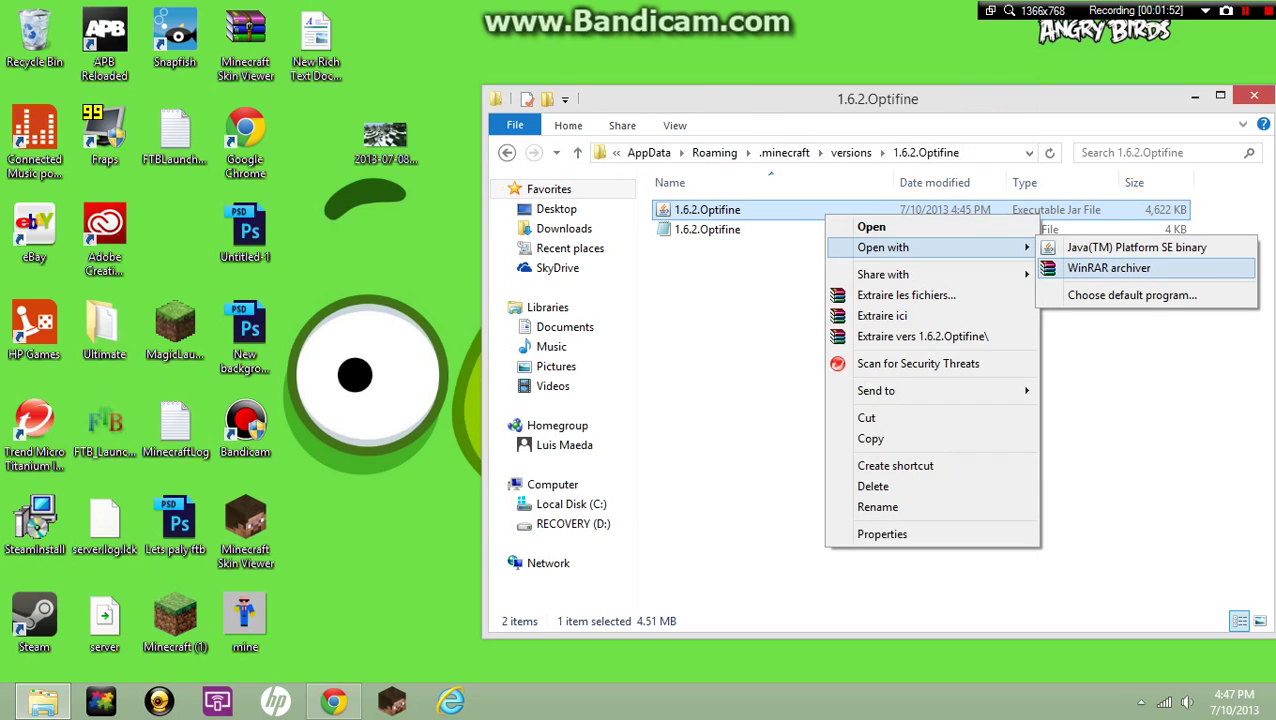
left_click(1108, 268)
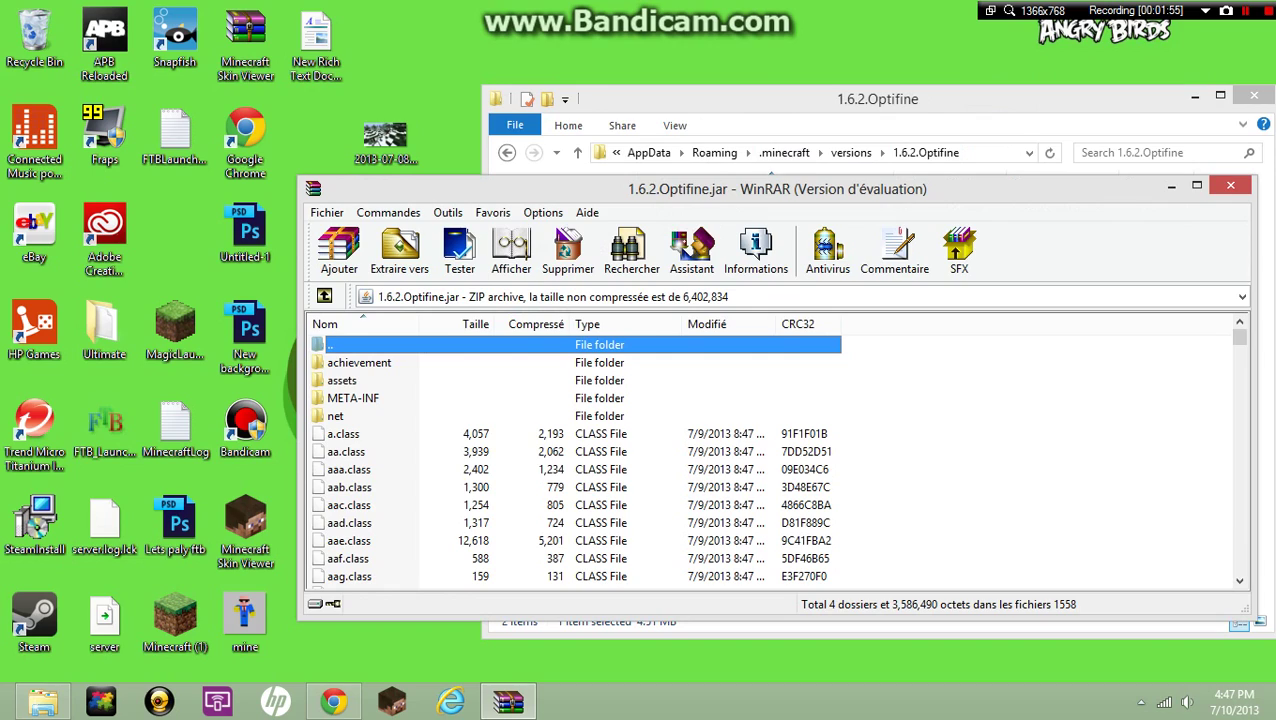
Delete the META-INF folder from the 1.6.2.Optifine.jar archive and confirm the deletion
left_click(458, 396)
right_click(458, 395)
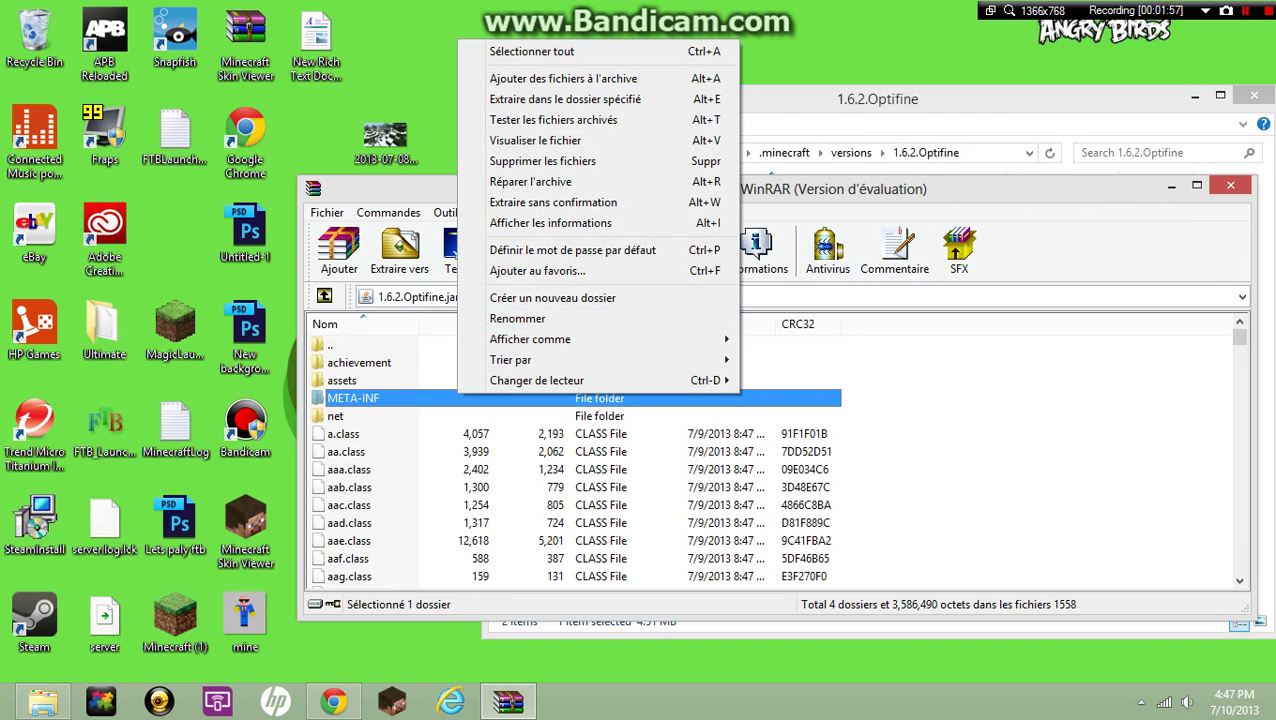
left_click(424, 190)
left_click(567, 250)
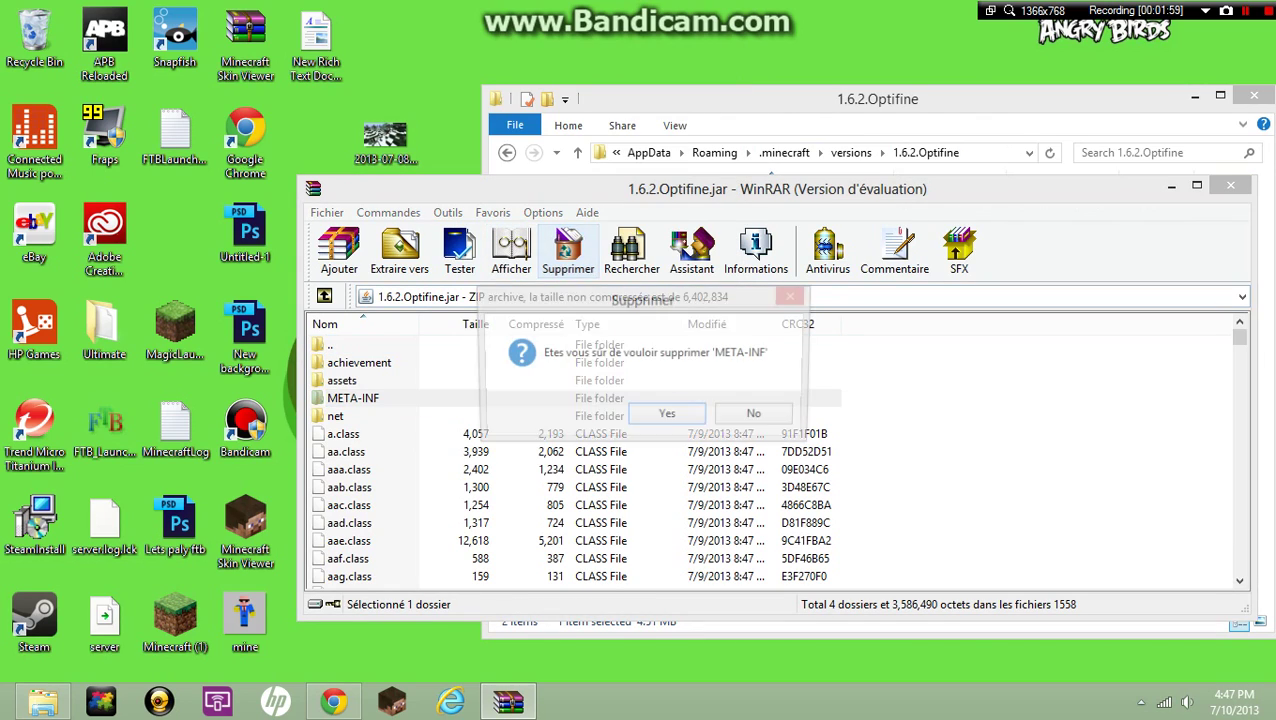
key("Return")
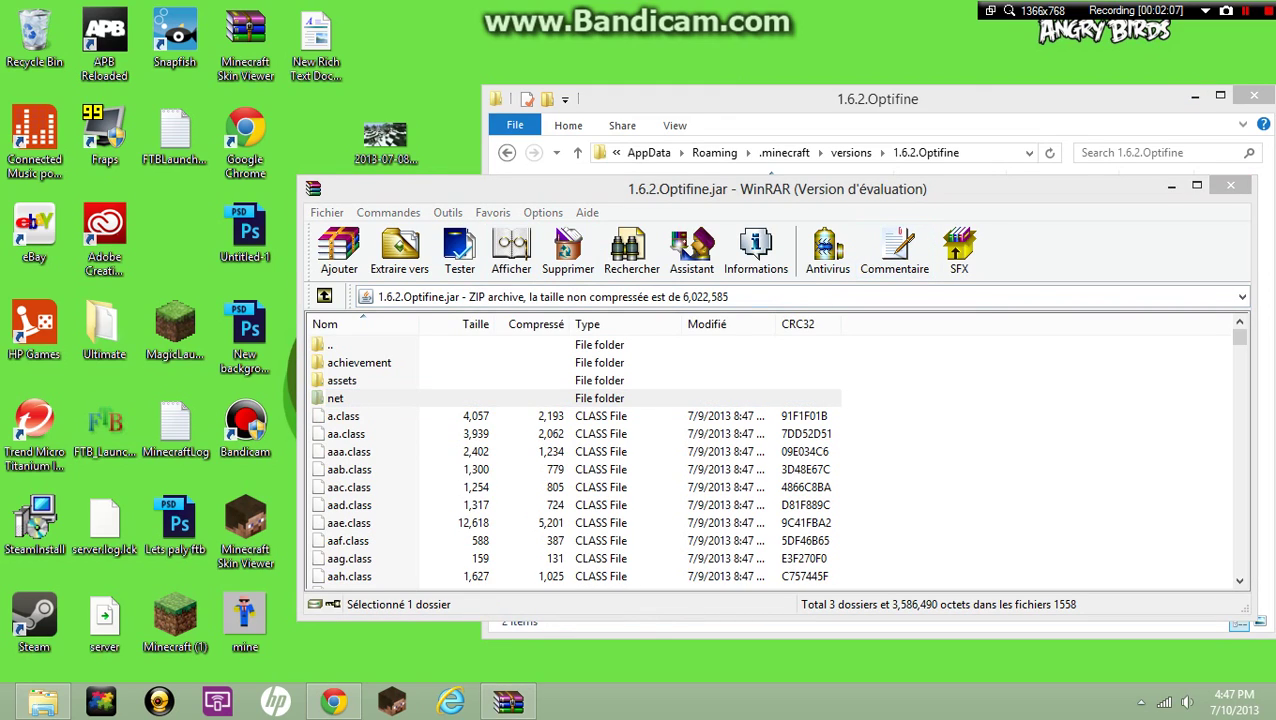
Minimize the version folder window and open the OptiFine_1.6.2_HD_U_A2 zip from the desktop, keeping the jar archive open
left_click(1195, 97)
left_click_drag(1000, 177, 221, 67)
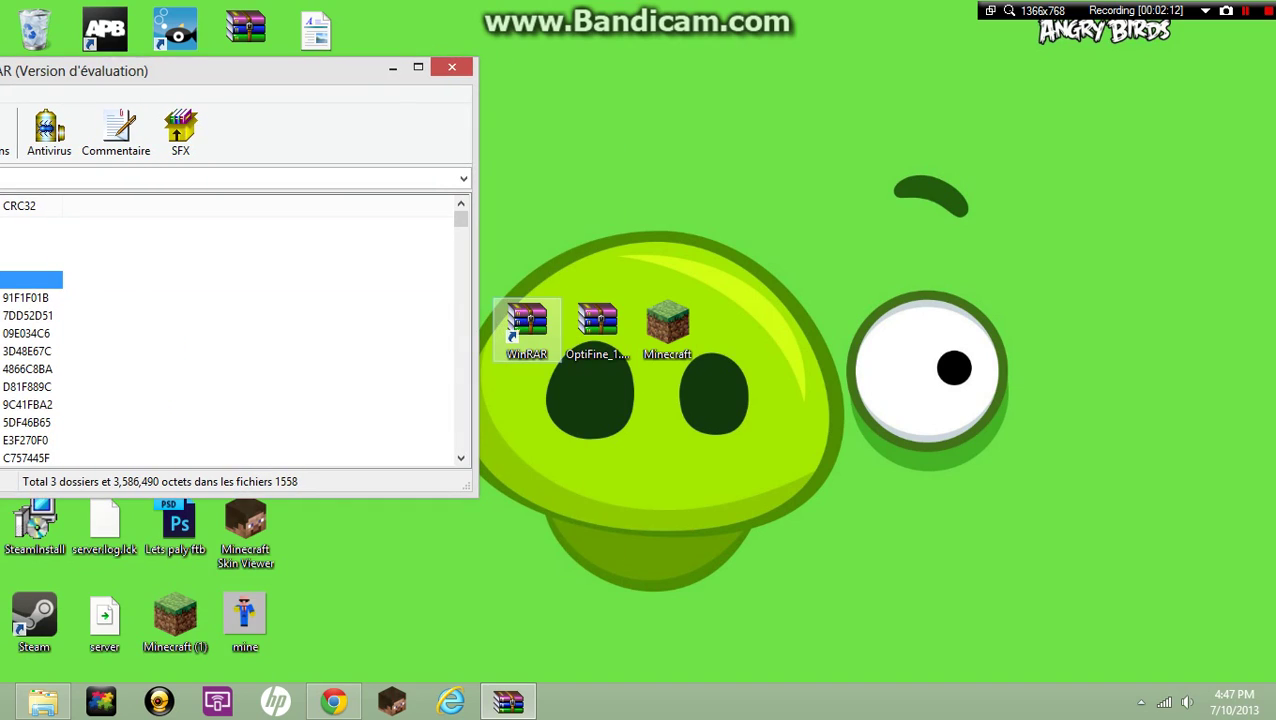
double_click(597, 322)
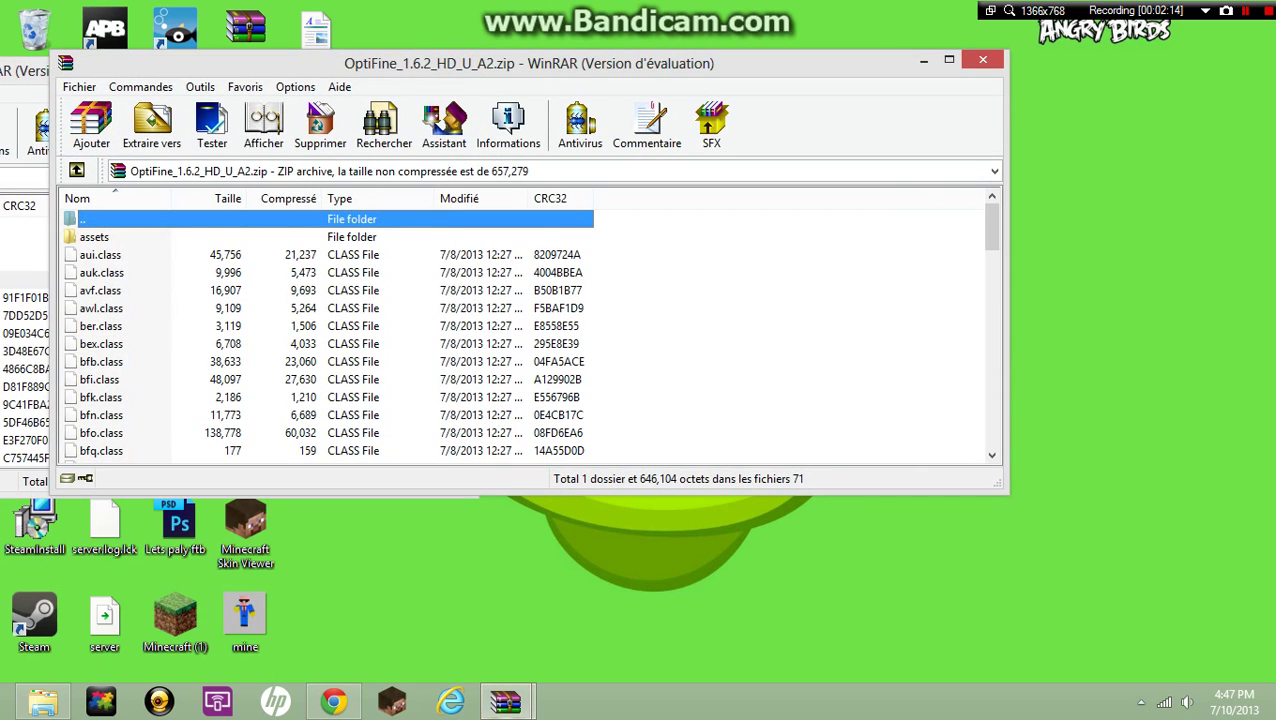
Copy the entire contents of the OptiFine zip into 1.6.2.Optifine.jar, accepting the default archive settings
left_click_drag(629, 245, 327, 476)
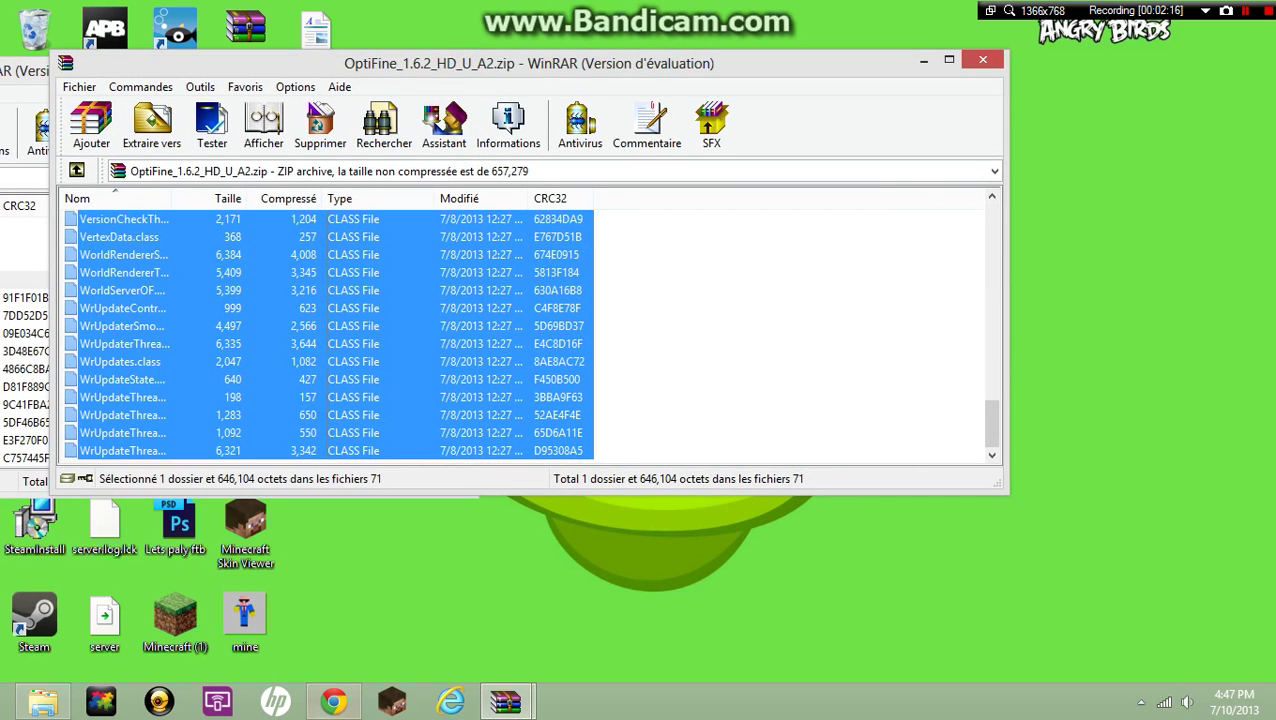
left_click_drag(520, 62, 960, 53)
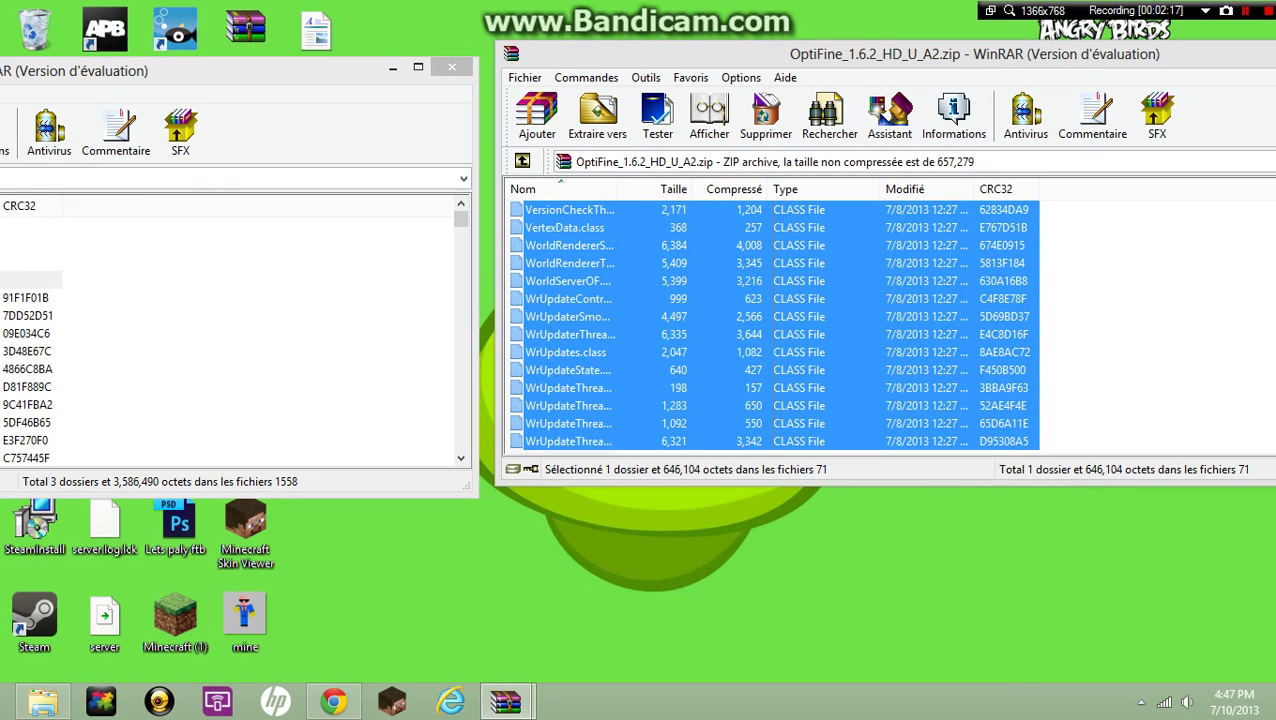
left_click_drag(570, 388, 240, 350)
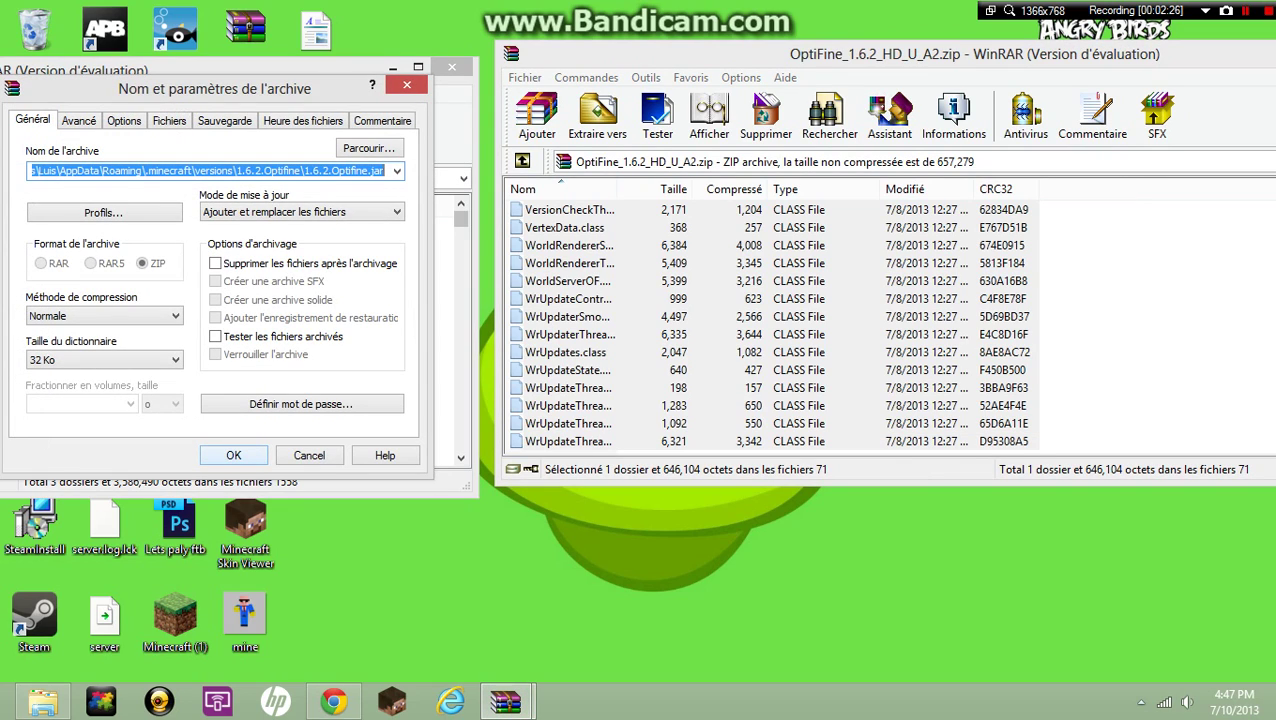
left_click(233, 455)
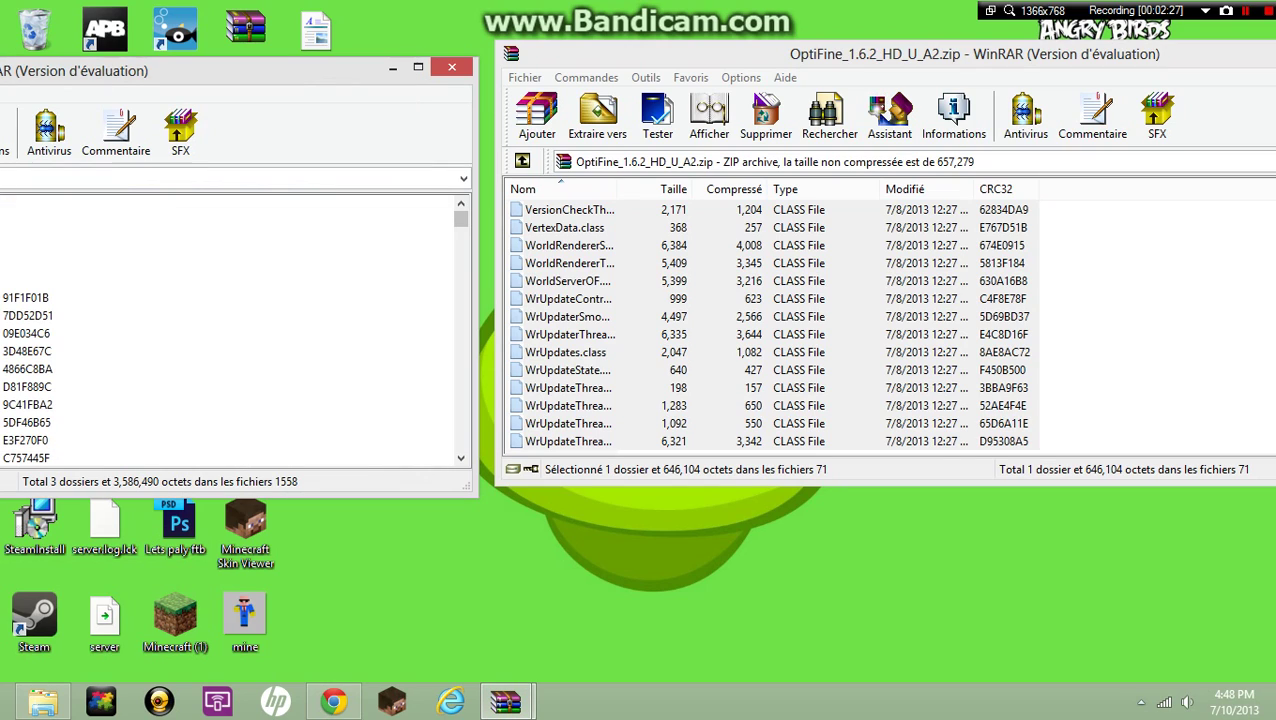
Close the 1.6.2.Optifine.jar archive and the OptiFine zip archive
left_click(452, 67)
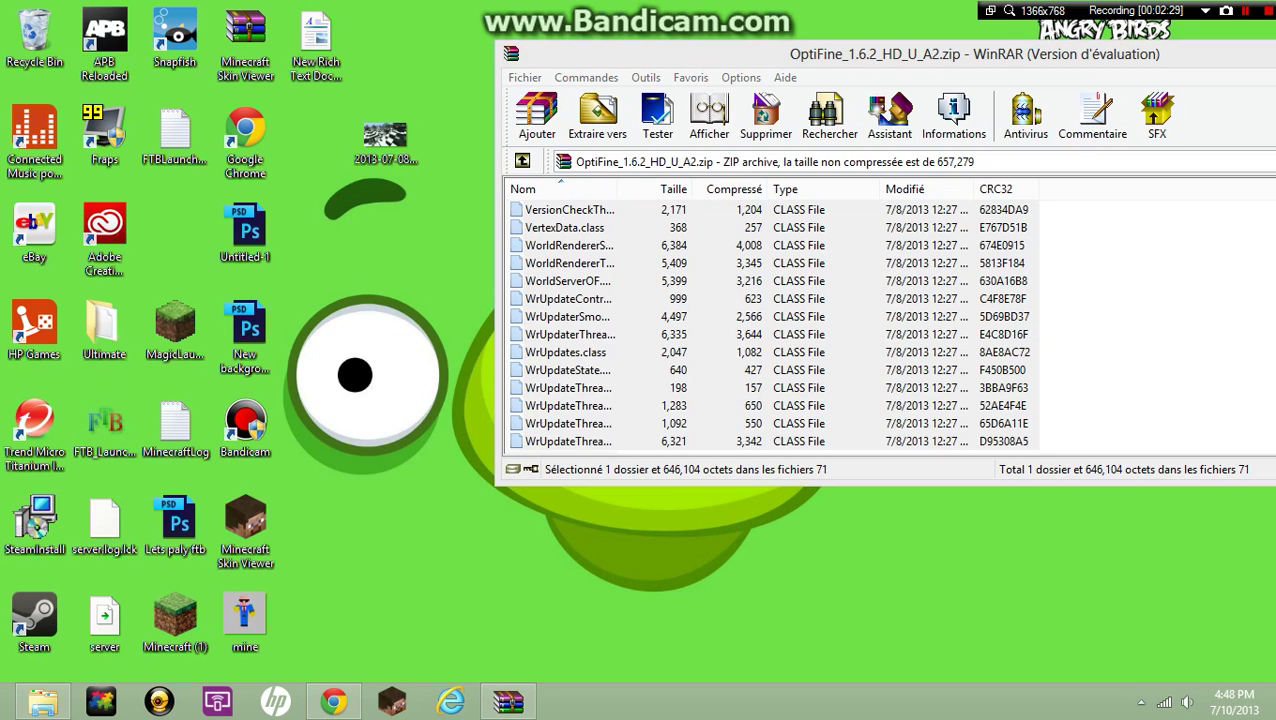
left_click_drag(700, 54, 451, 101)
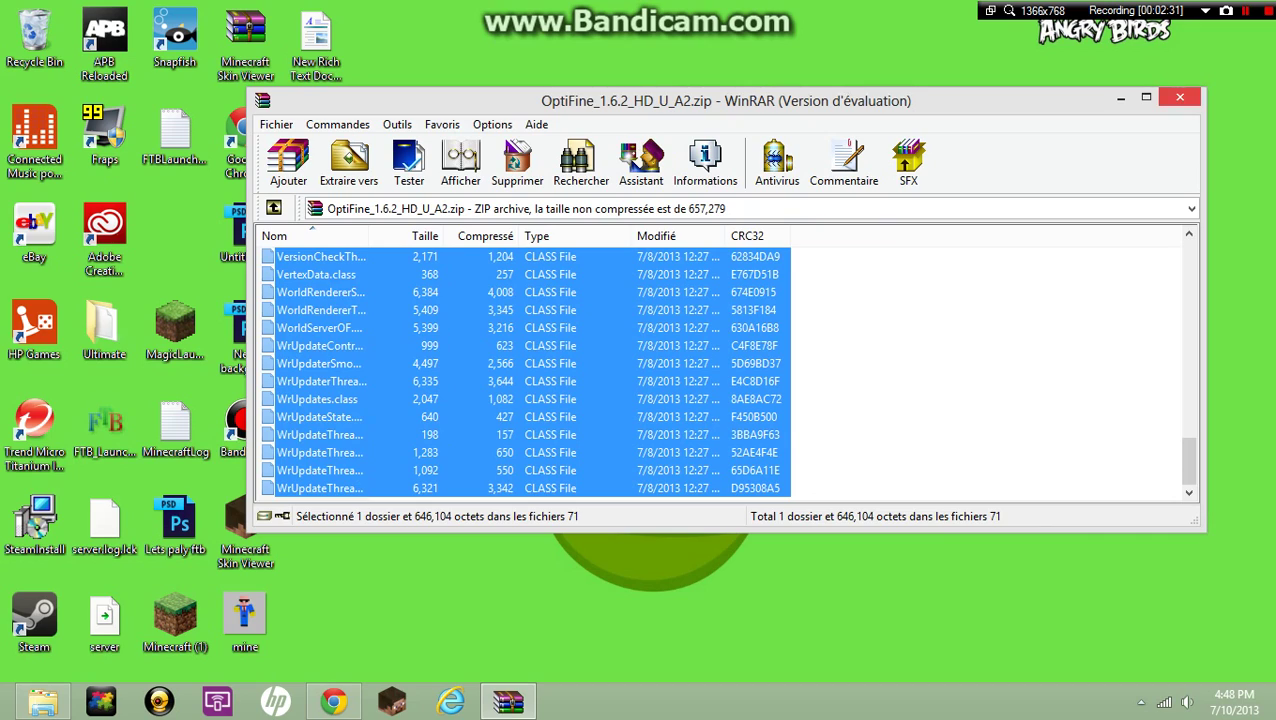
left_click(1180, 97)
left_click(1245, 10)
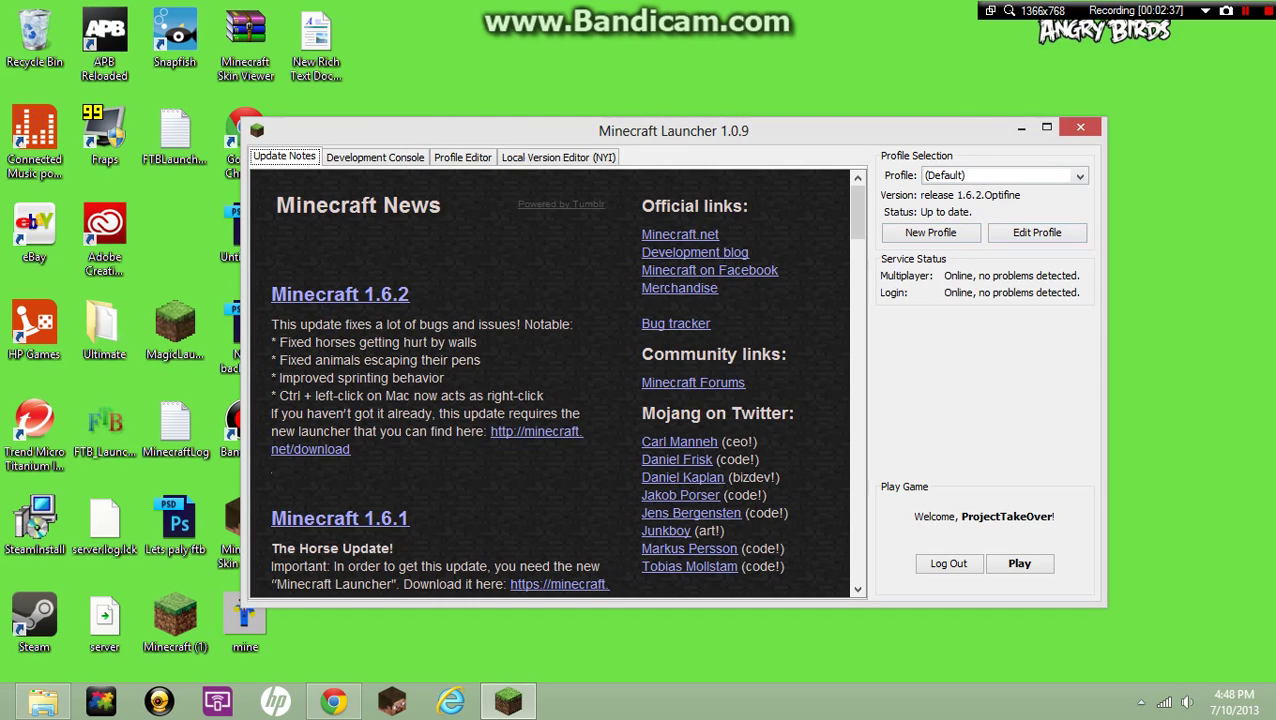
In the Minecraft Launcher, set the default profile to use version release 1.6.2.Optifine and save the profile
left_click(1037, 232)
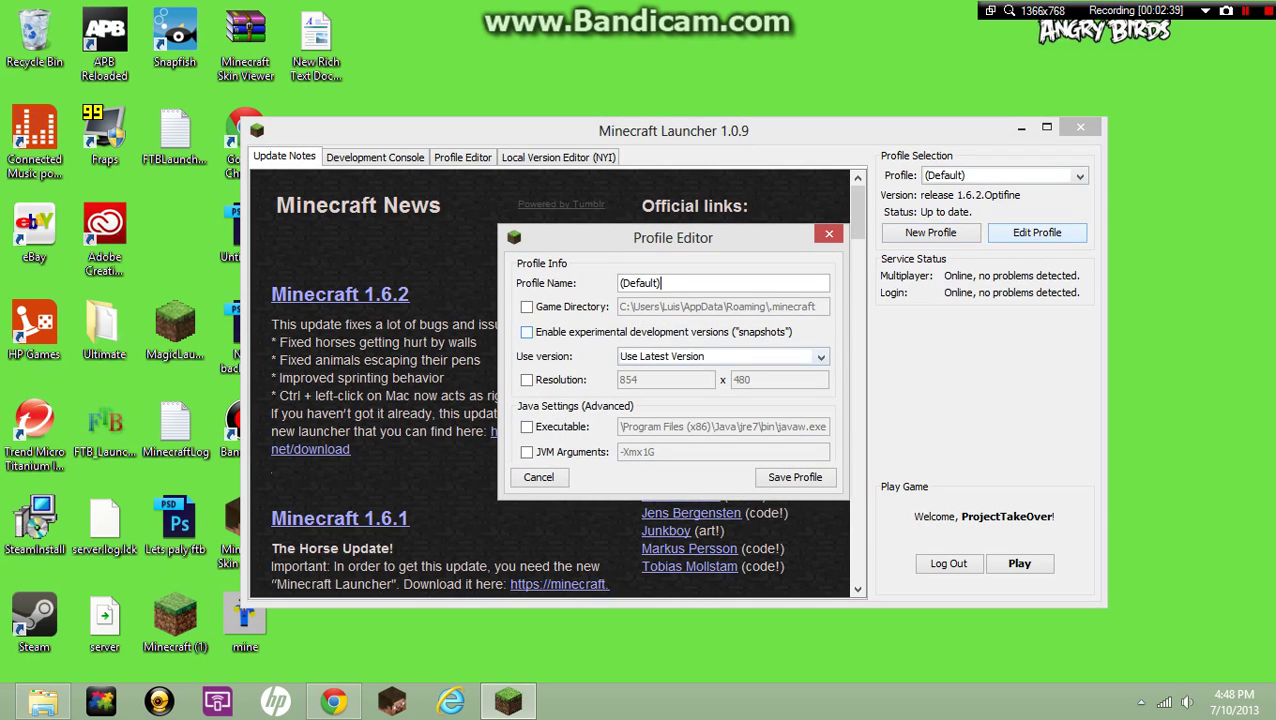
left_click(820, 357)
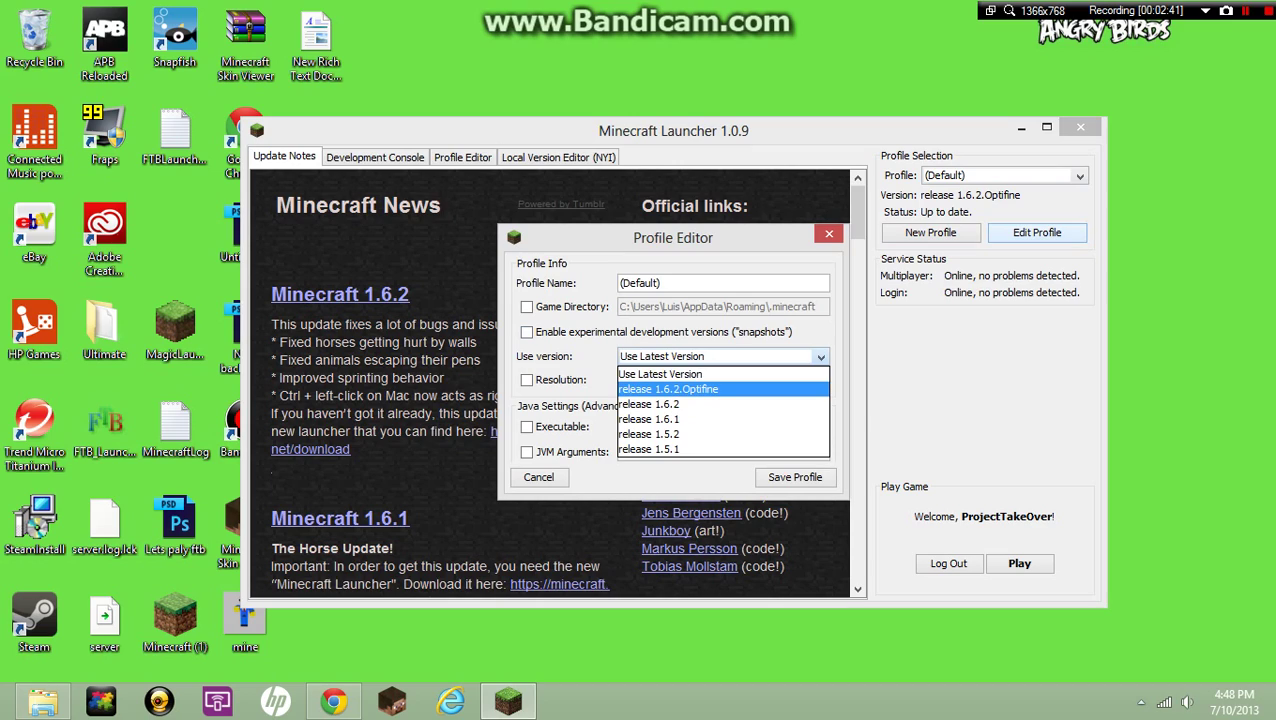
left_click(668, 389)
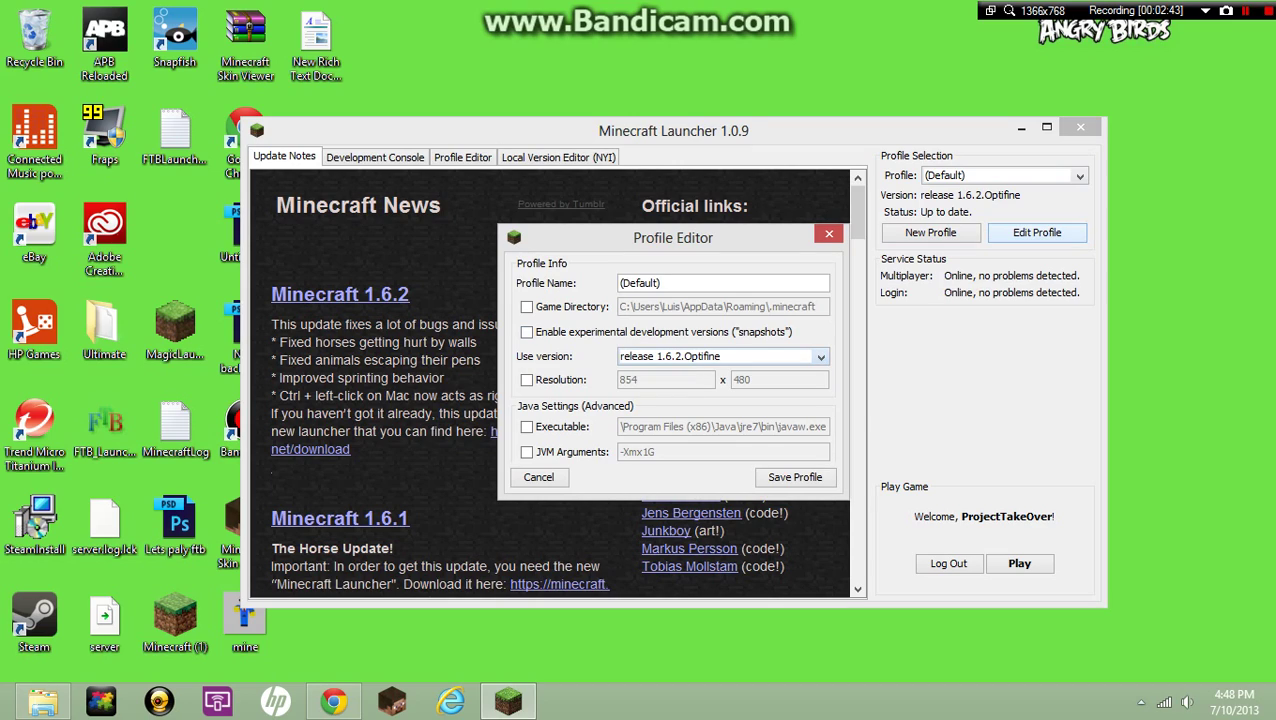
left_click(795, 478)
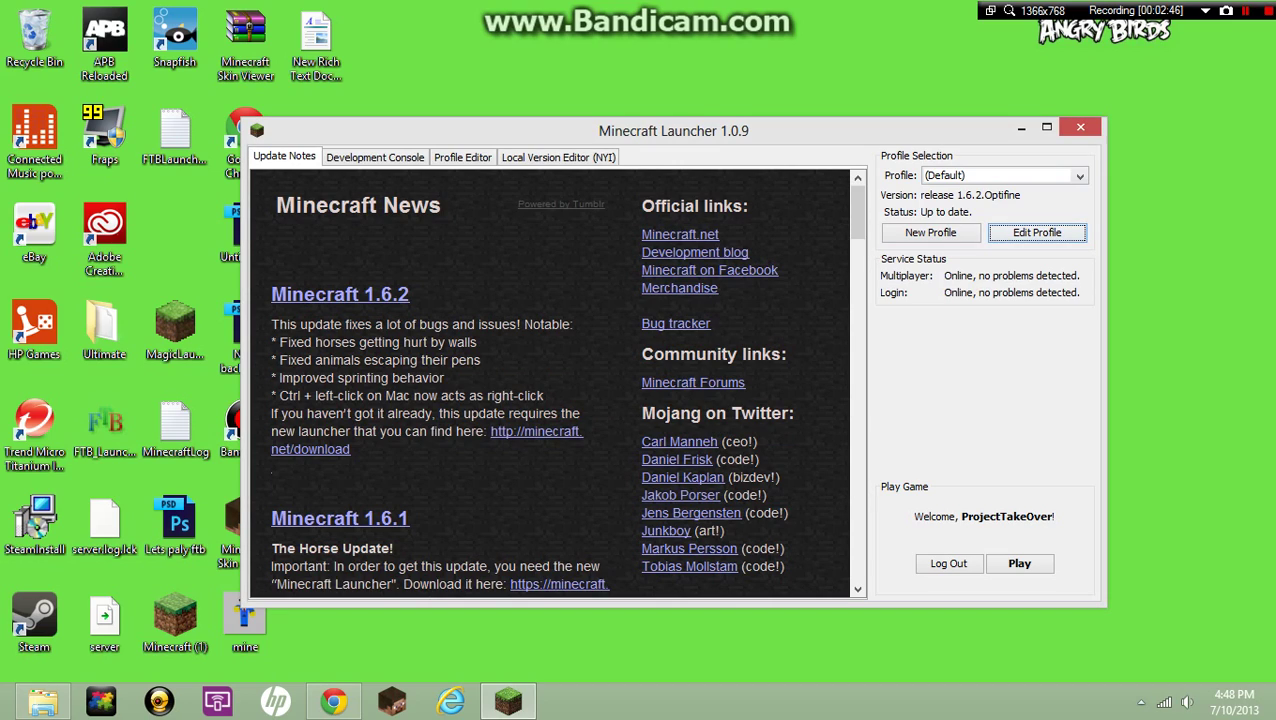
Launch the game to examine the OptiFine options in its Video Settings, and close it, leaving the launcher minimized
left_click(1019, 564)
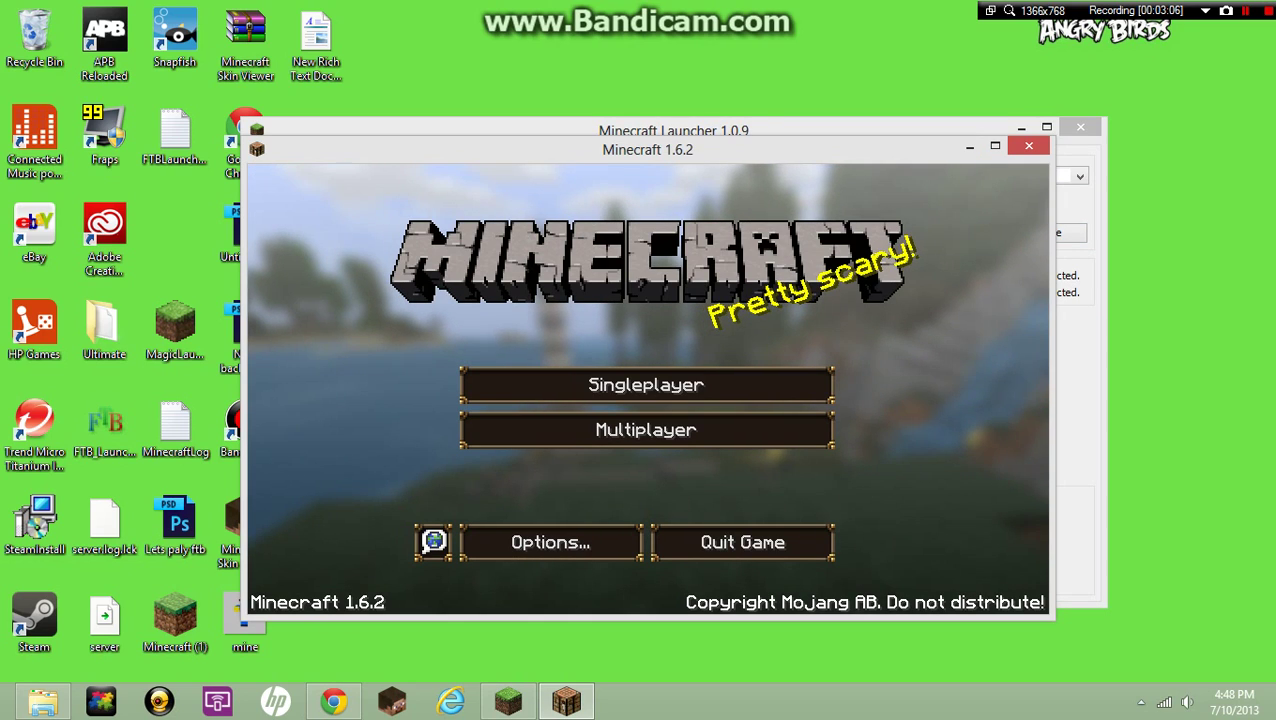
left_click(550, 542)
left_click(500, 427)
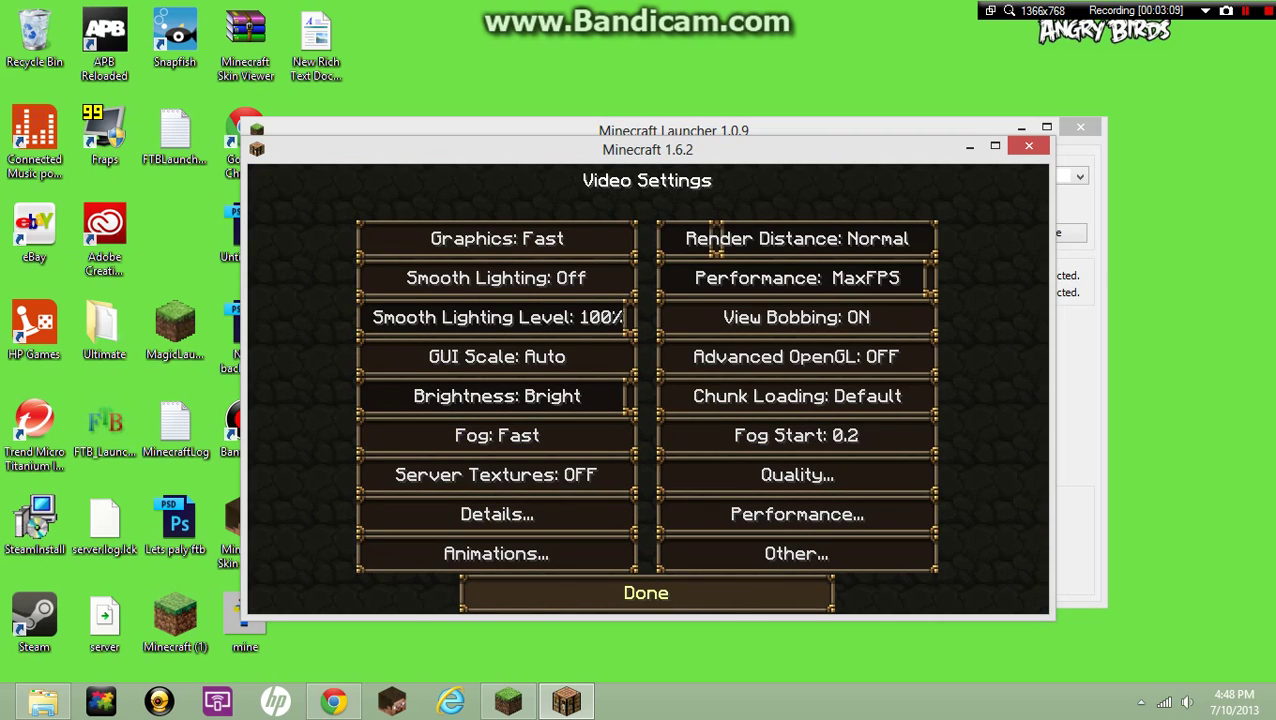
left_click(646, 593)
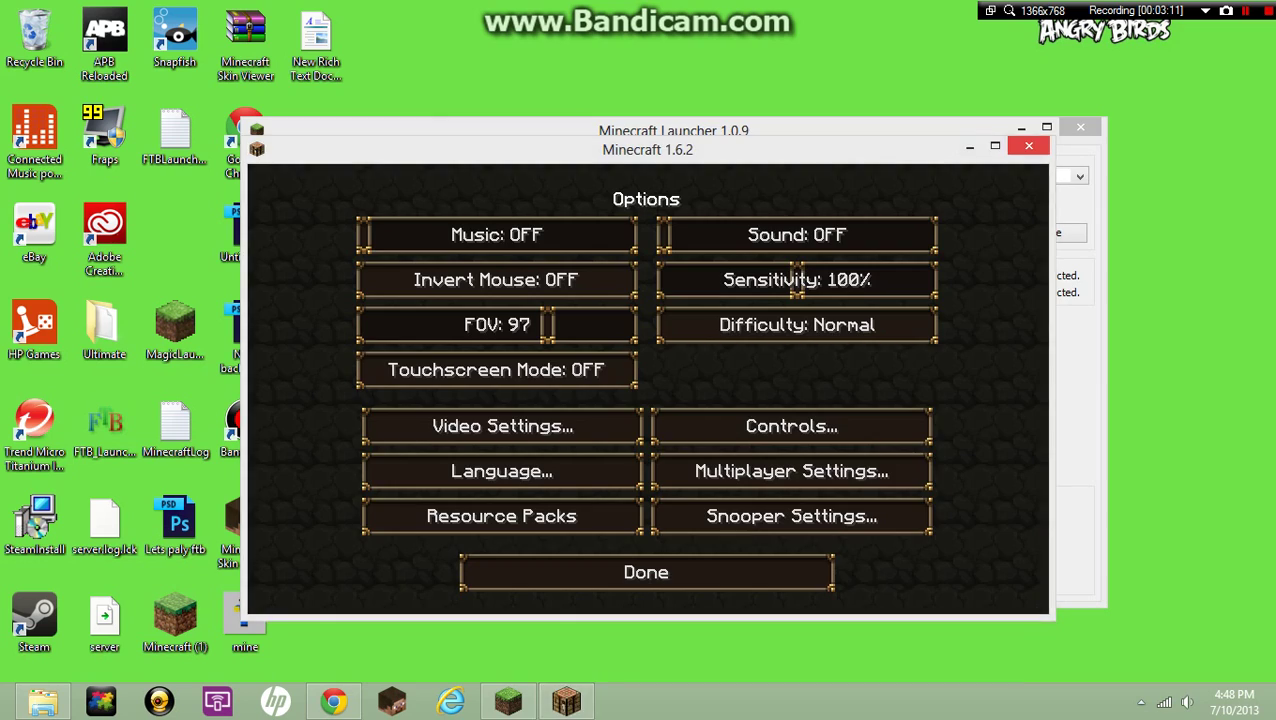
left_click(1028, 146)
left_click(1021, 127)
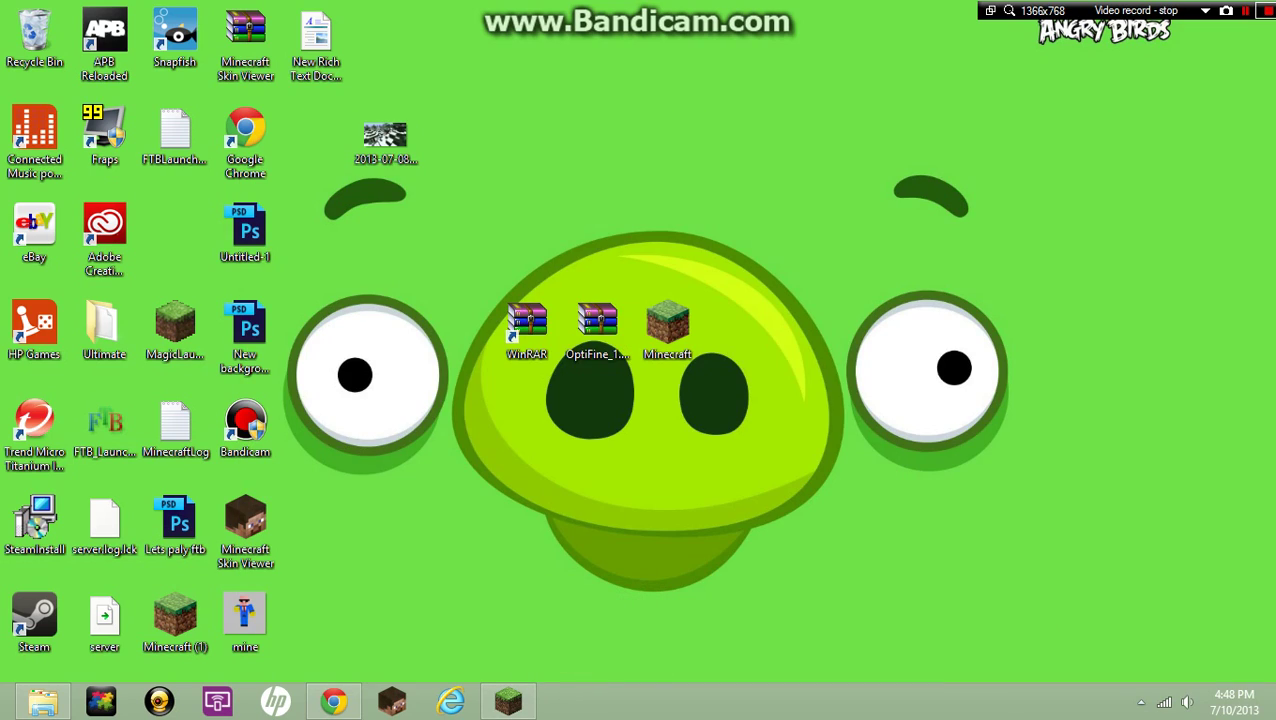